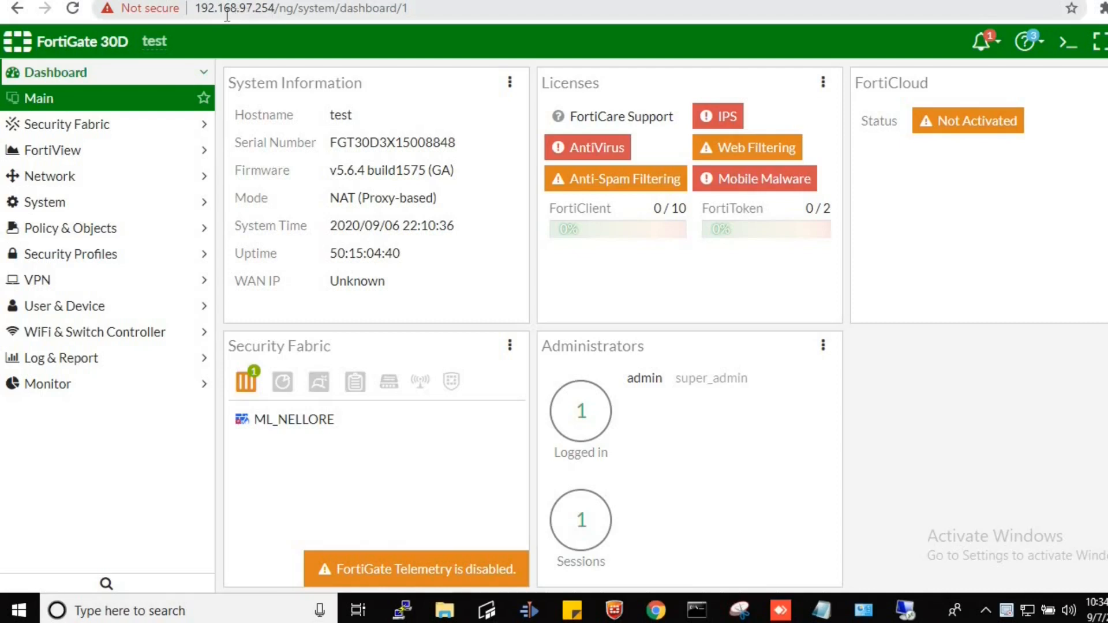
Step: Open the Routing Monitor and highlight the gateway IP of the first default route
{"action": "left_click", "coordinate": [92, 383]}
{"action": "left_click", "coordinate": [91, 384]}
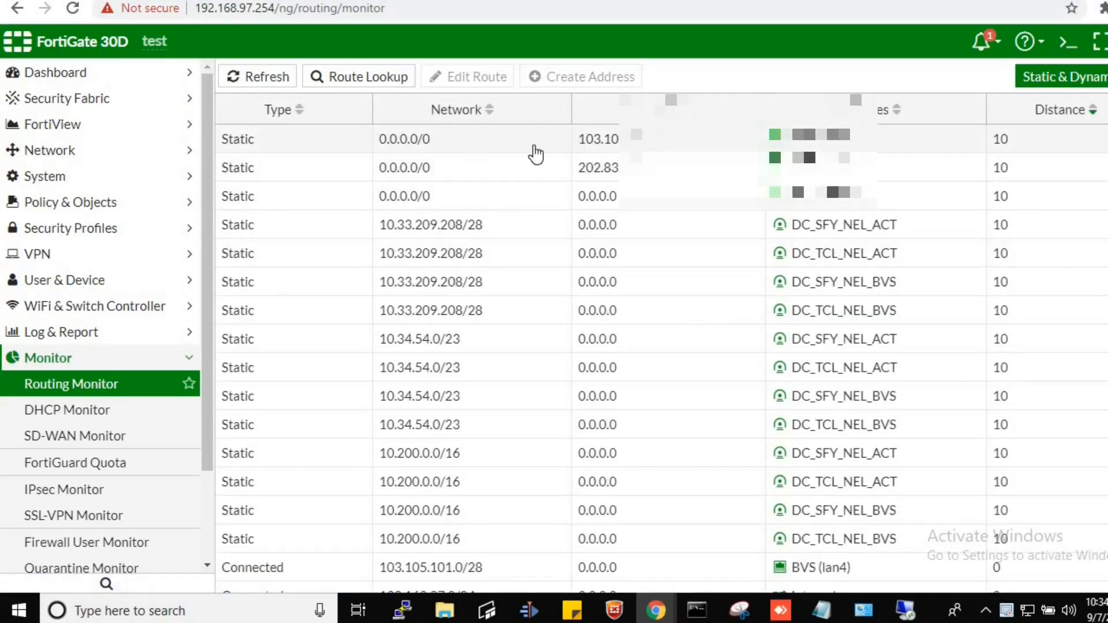
{"action": "left_click_drag", "start_coordinate": [669, 147], "coordinate": [586, 151]}
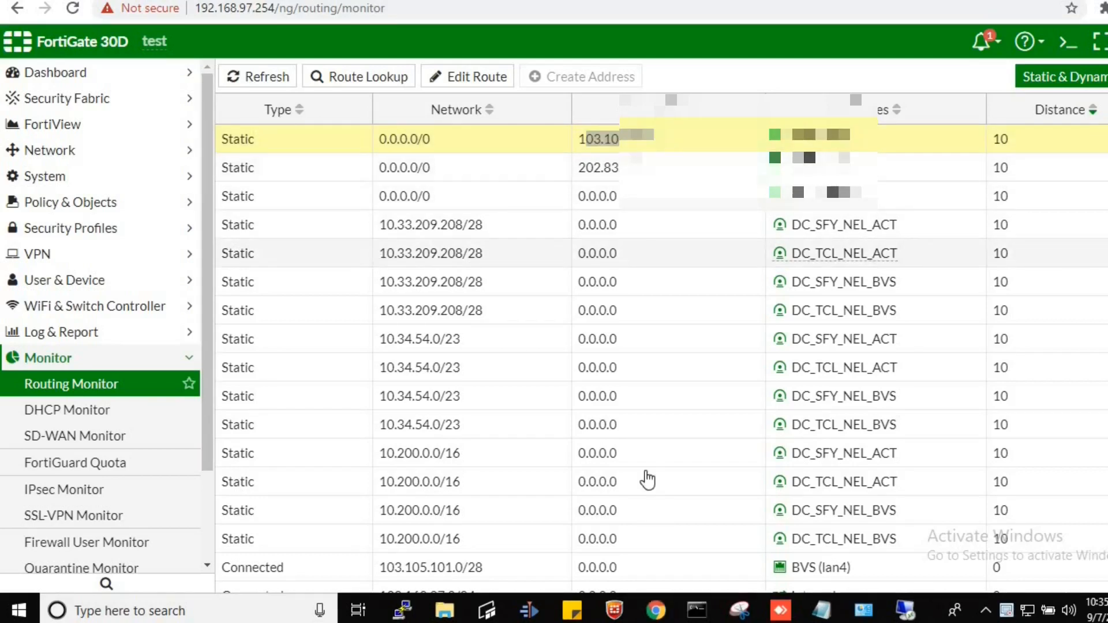
Step: Switch to the remote PC in AnyDesk and search the web for "my ip"
{"action": "left_click", "coordinate": [783, 609]}
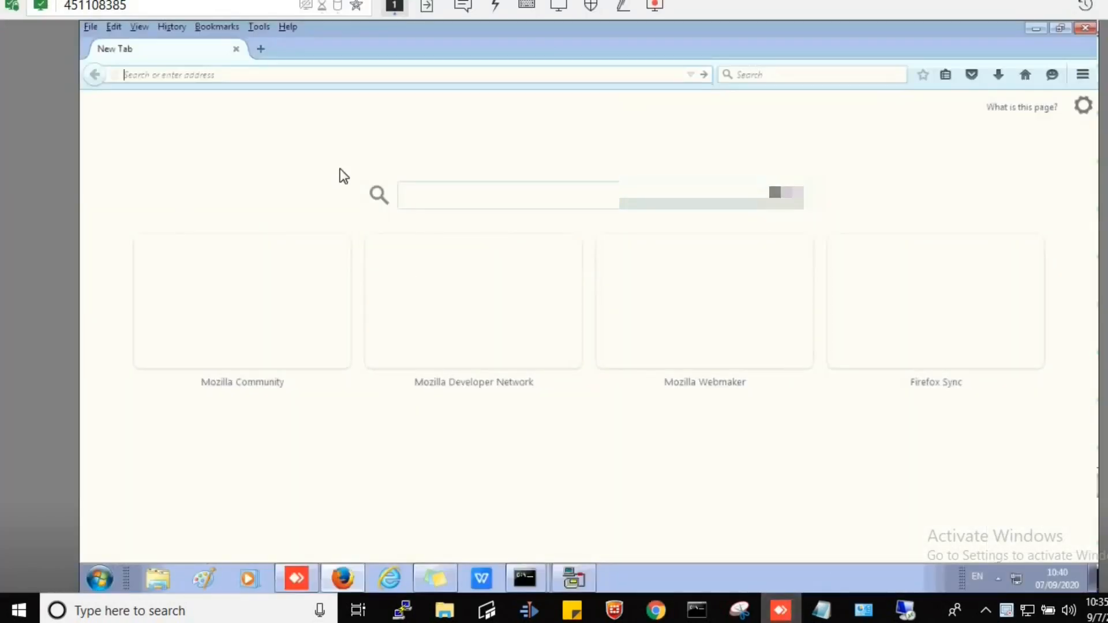
{"action": "type", "text": "my ip"}
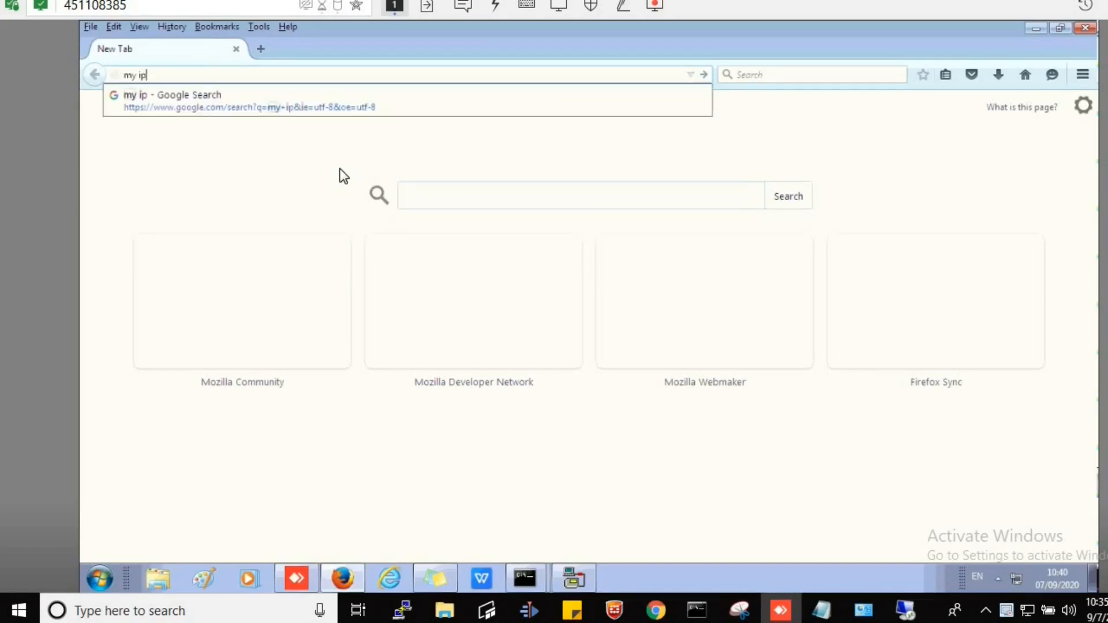
{"action": "key", "text": "Return"}
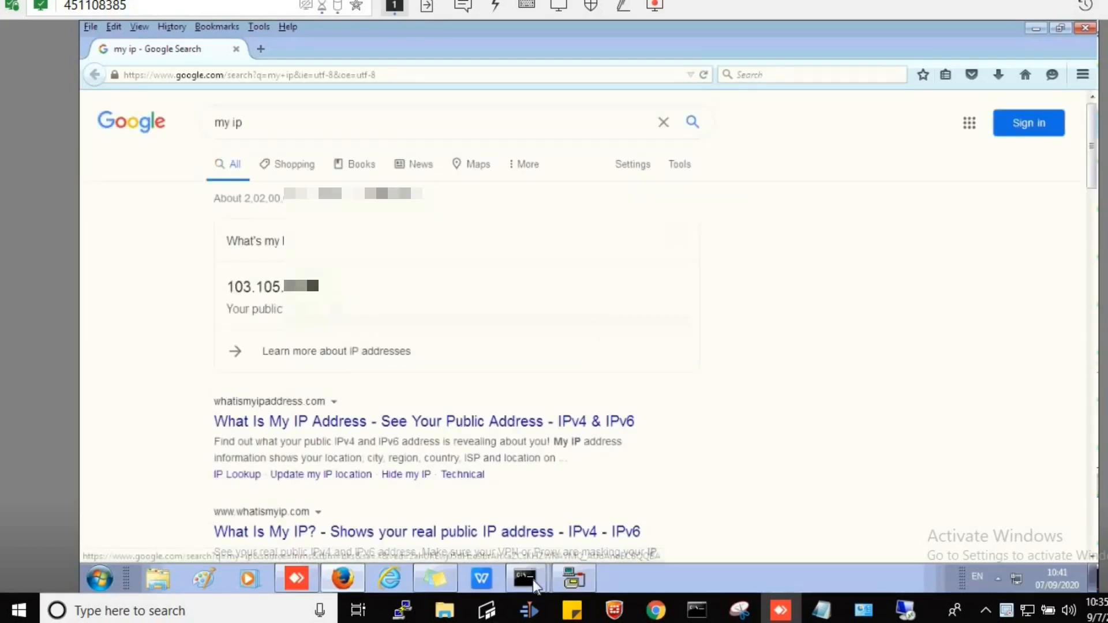
Step: Check the remote PC's ipconfig output in its idle command prompt, and return to the browser to inspect the public IP
{"action": "left_click", "coordinate": [532, 579]}
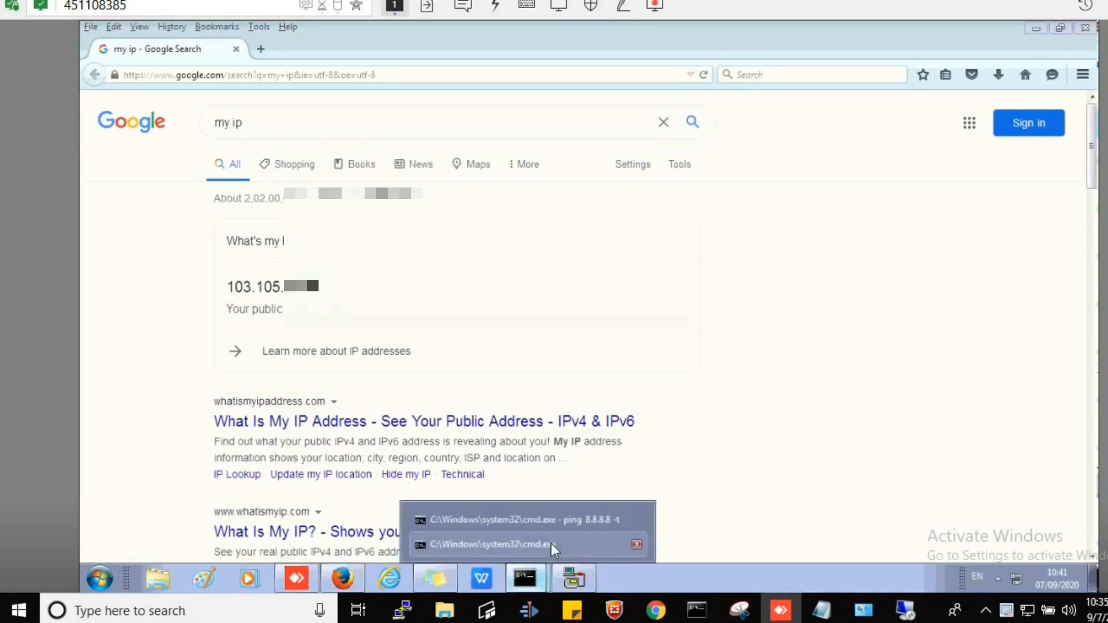
{"action": "left_click", "coordinate": [551, 544]}
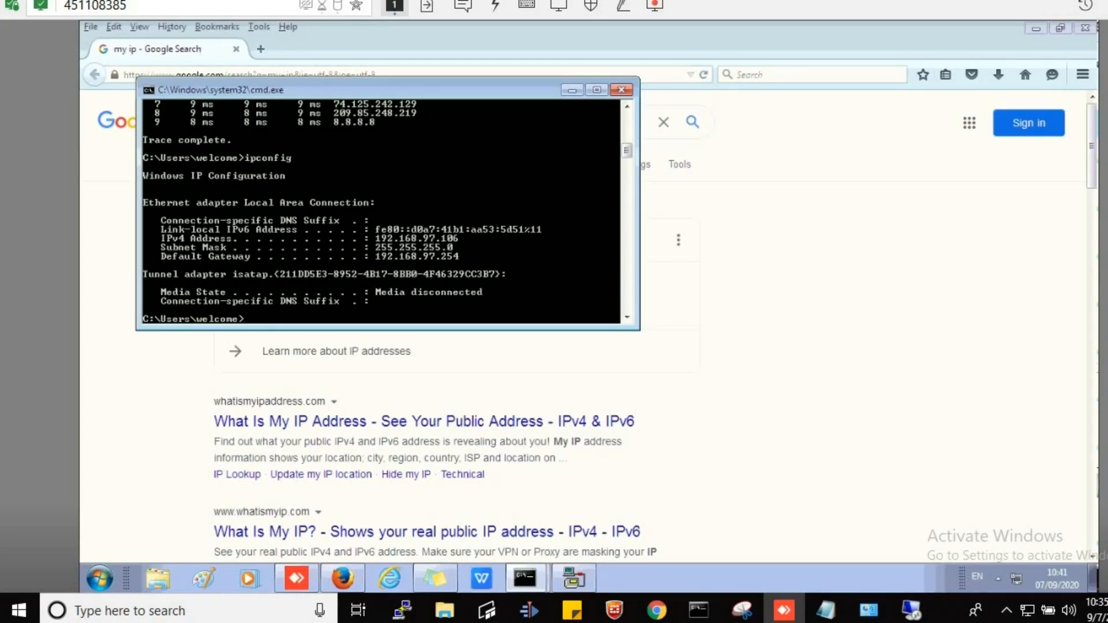
{"action": "key", "text": "alt+Tab"}
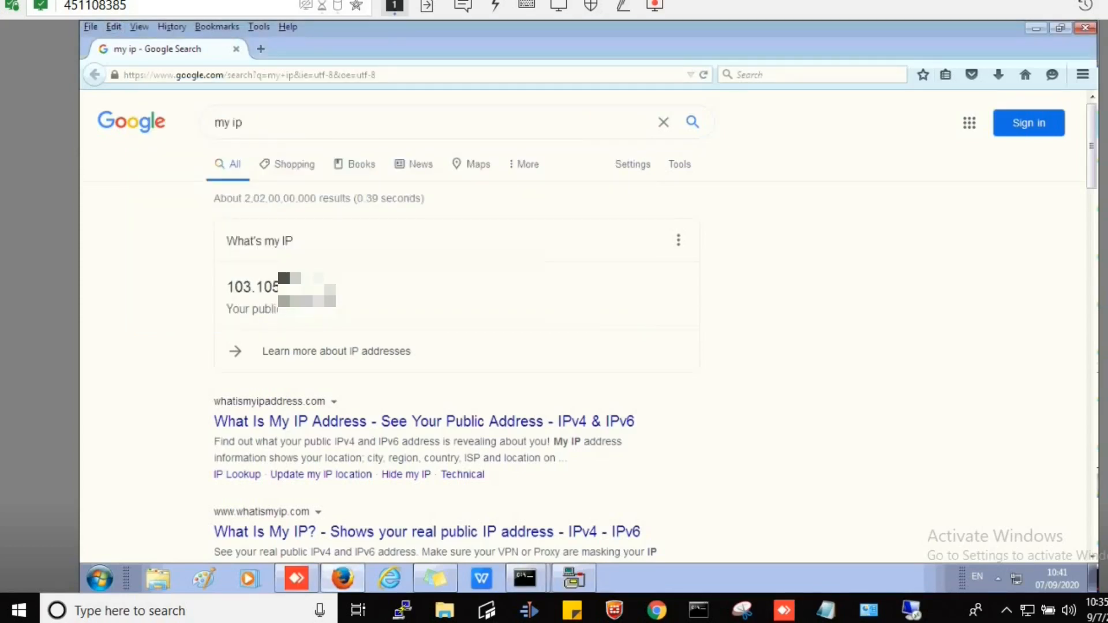
{"action": "left_click_drag", "start_coordinate": [269, 287], "coordinate": [224, 286]}
{"action": "left_click", "coordinate": [339, 288]}
Step: Switch back to FortiGate in Chrome, start a new policy route and set its incoming interface to internal
{"action": "mouse_move", "coordinate": [658, 608]}
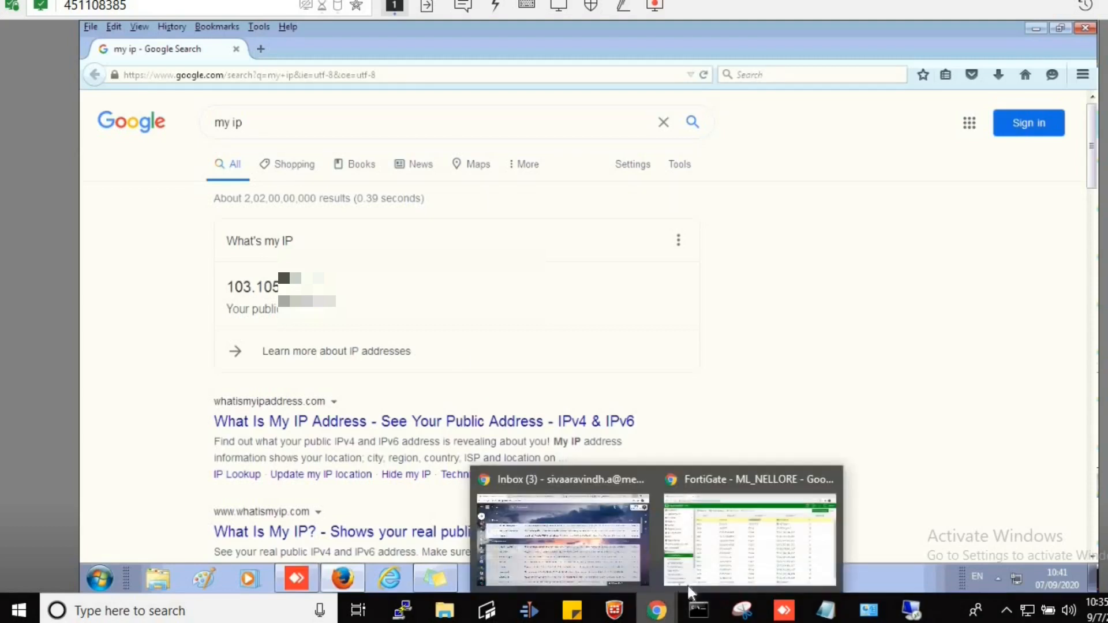
{"action": "left_click", "coordinate": [719, 549]}
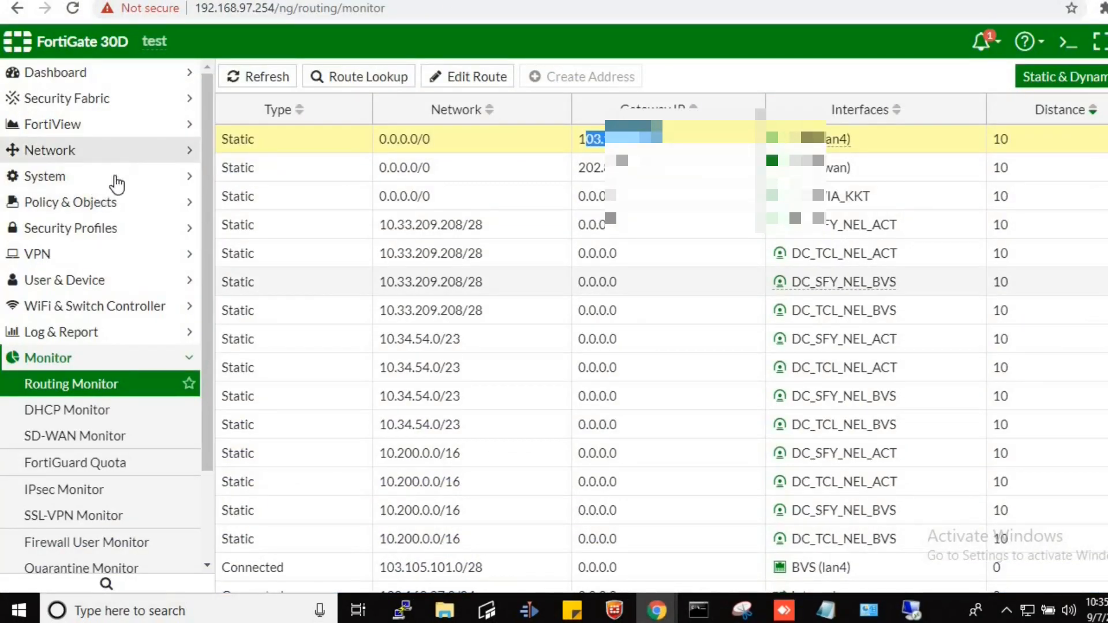
{"action": "left_click", "coordinate": [106, 151]}
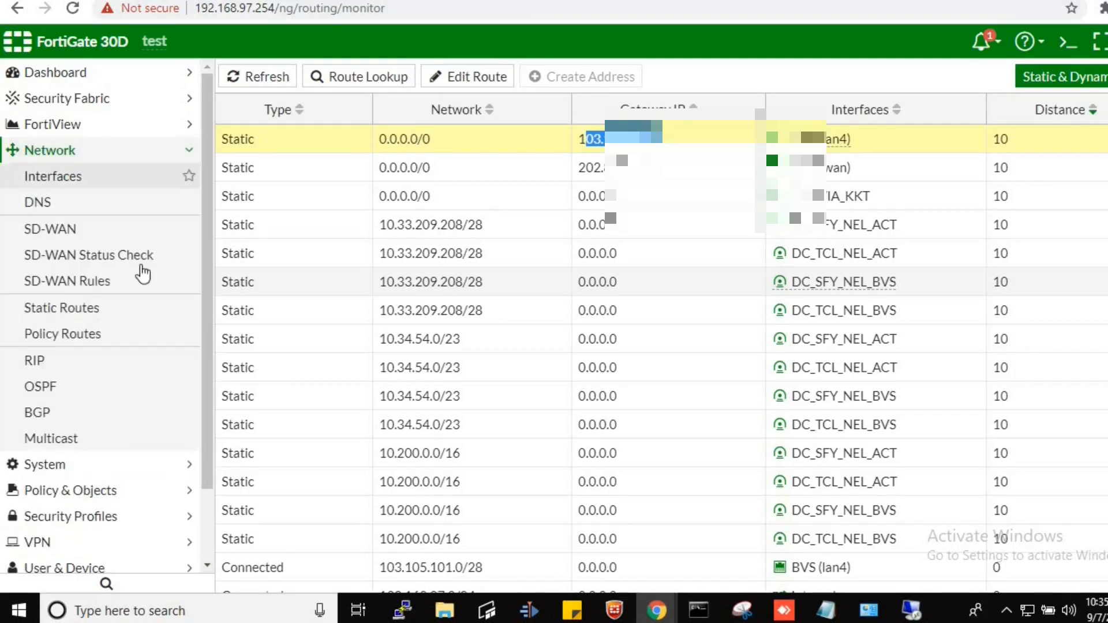
{"action": "left_click", "coordinate": [108, 344]}
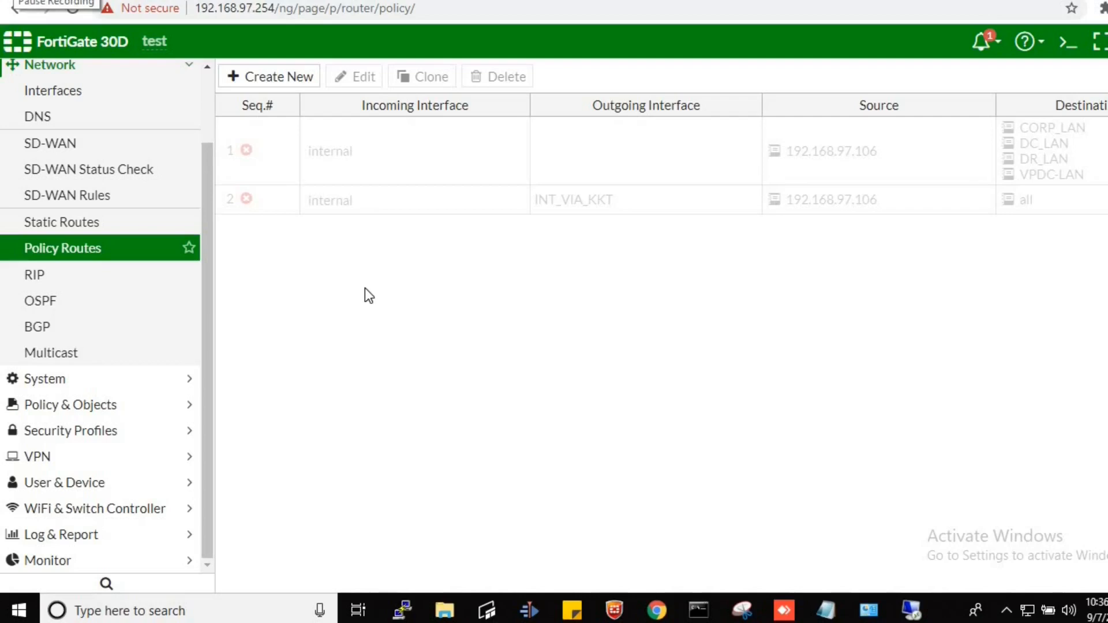
{"action": "left_click", "coordinate": [258, 81]}
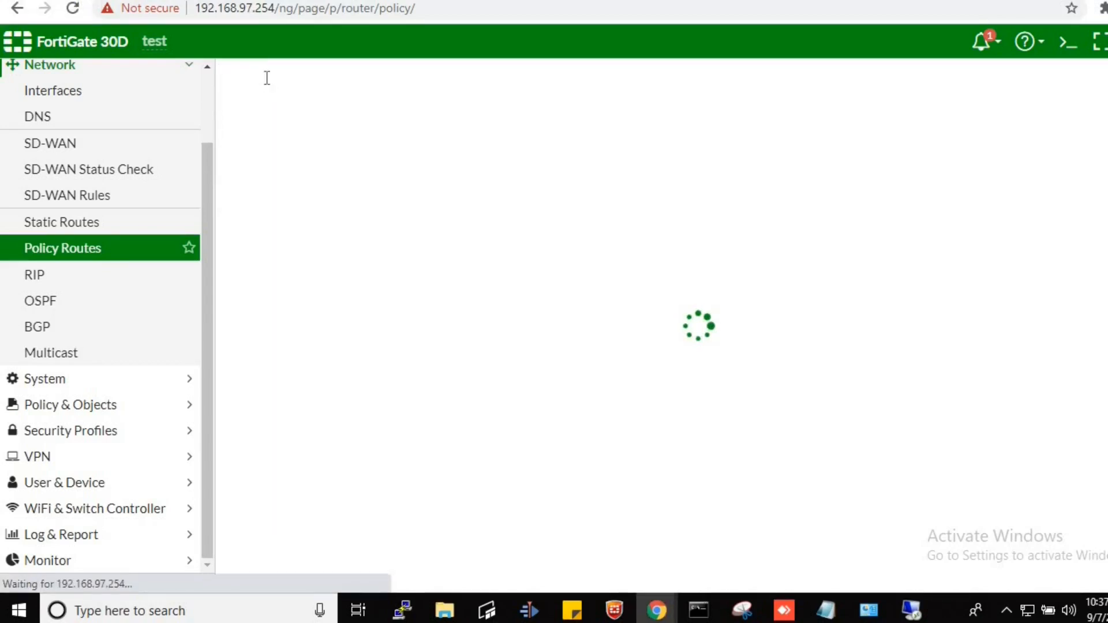
{"action": "left_click", "coordinate": [403, 167]}
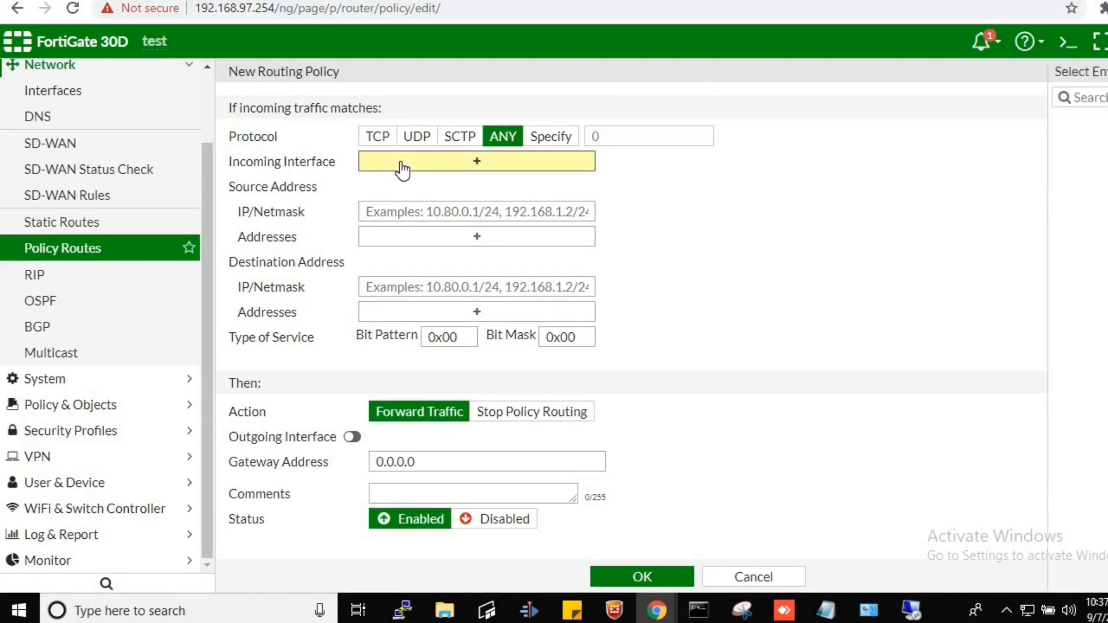
{"action": "type", "text": "inter"}
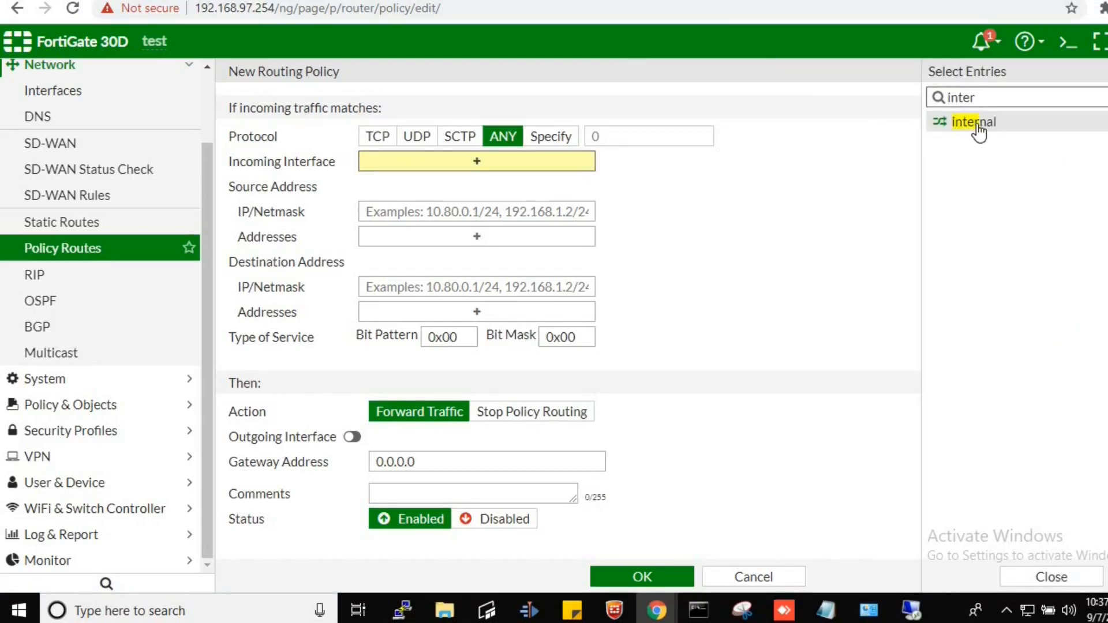
{"action": "left_click", "coordinate": [977, 125]}
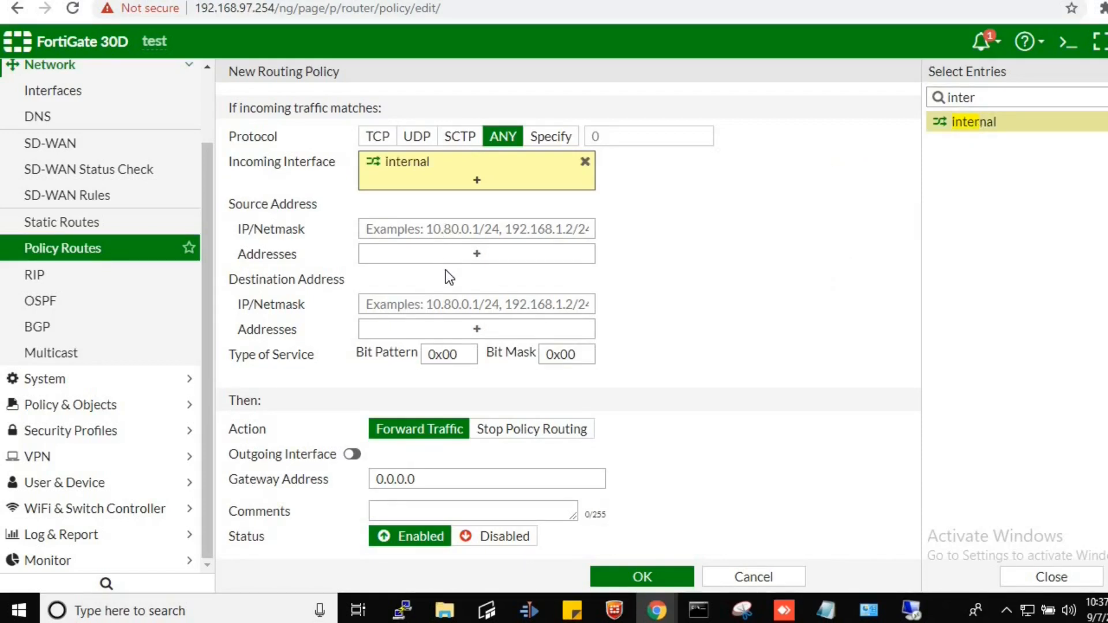
Step: Set the routing policy's source address to the 192.168.97.106 address object
{"action": "left_click", "coordinate": [462, 266]}
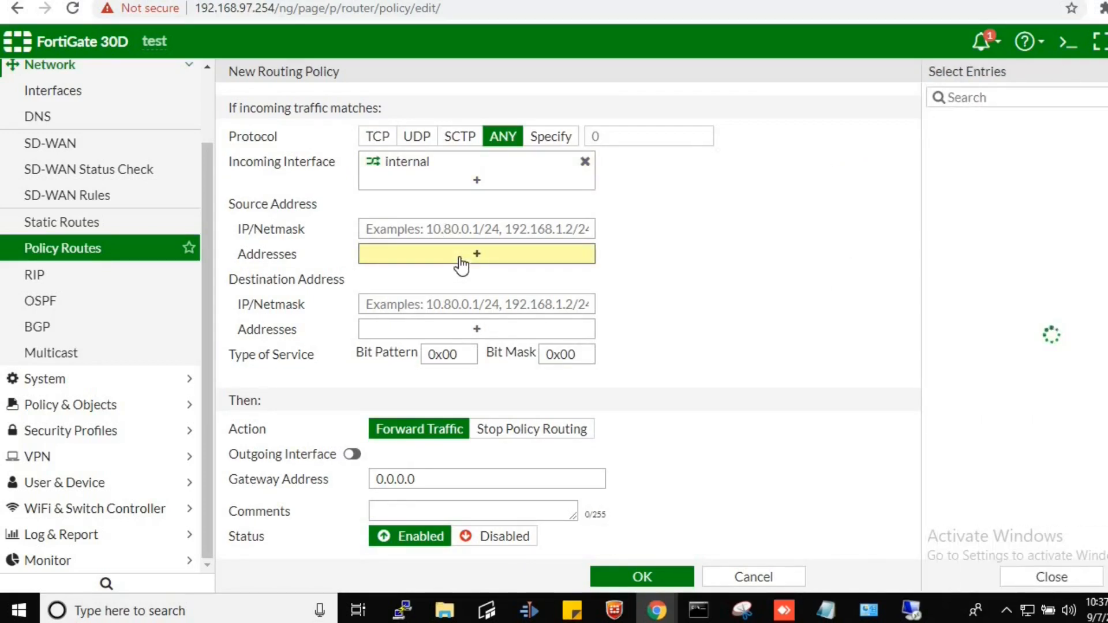
{"action": "type", "text": "192.168.9"}
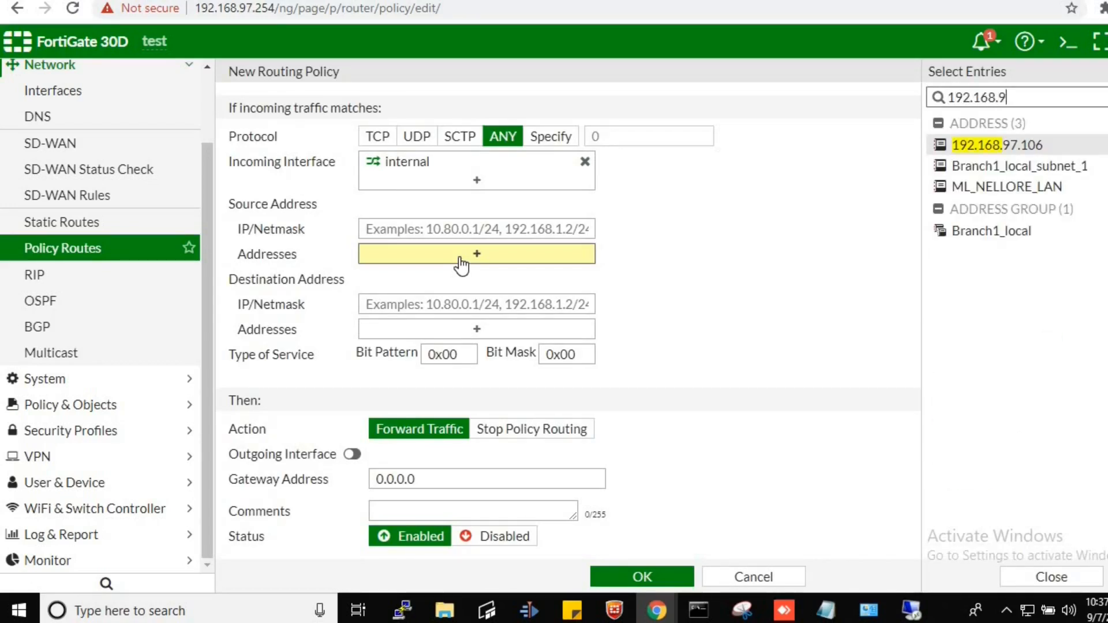
{"action": "type", "text": "7.106"}
{"action": "left_click", "coordinate": [997, 147]}
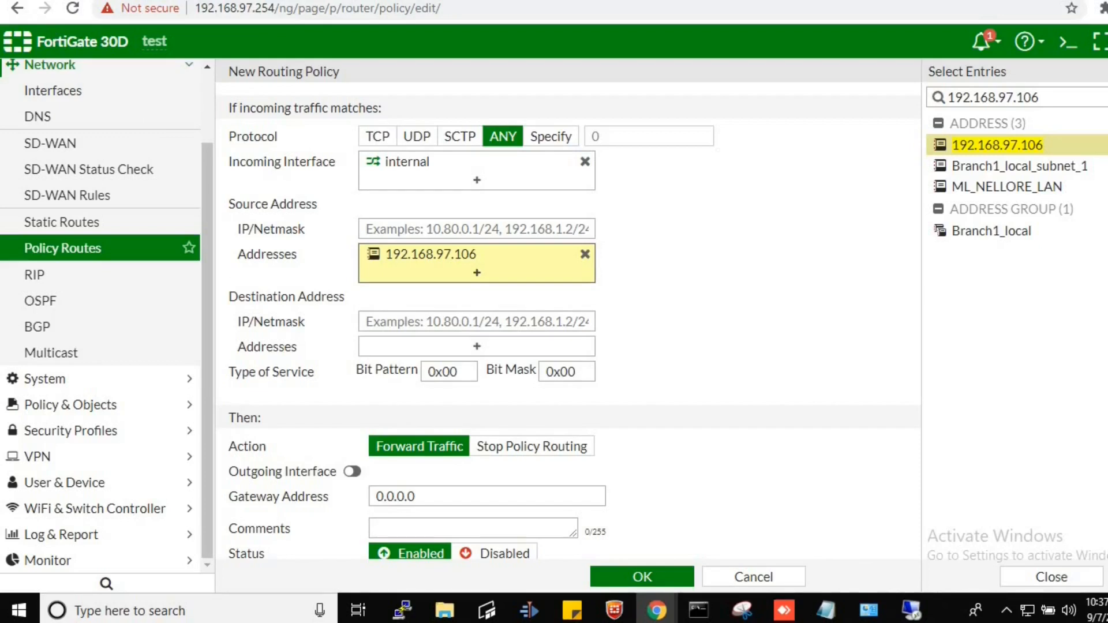
Step: Check the IPv4 address in the remote PC's ipconfig output and return to the routing policy
{"action": "key", "text": "alt+Tab"}
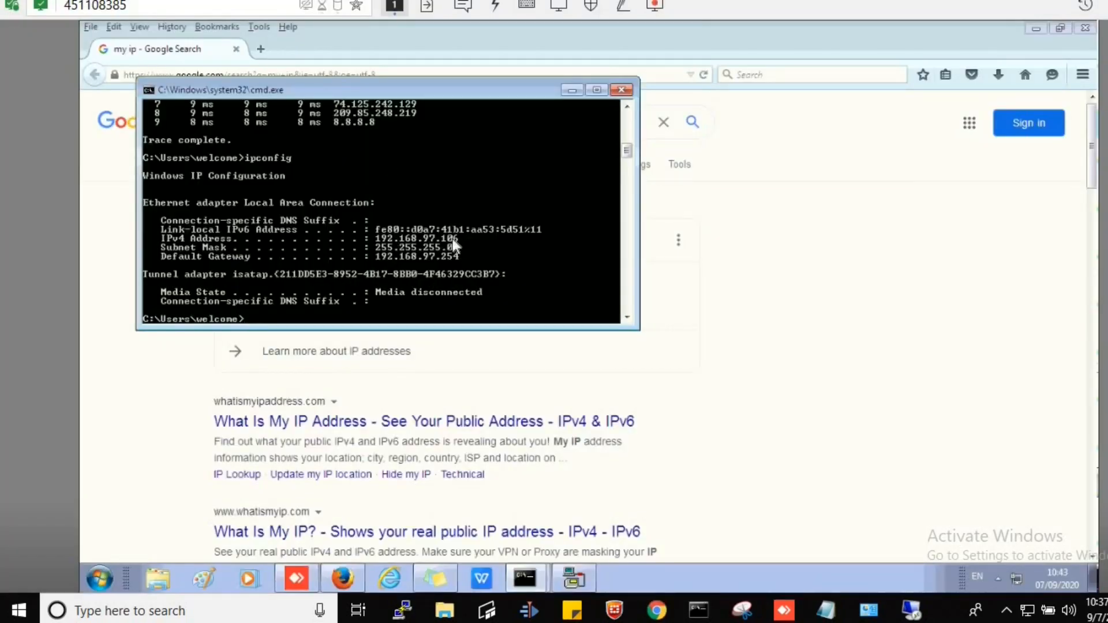
{"action": "right_click", "coordinate": [407, 246]}
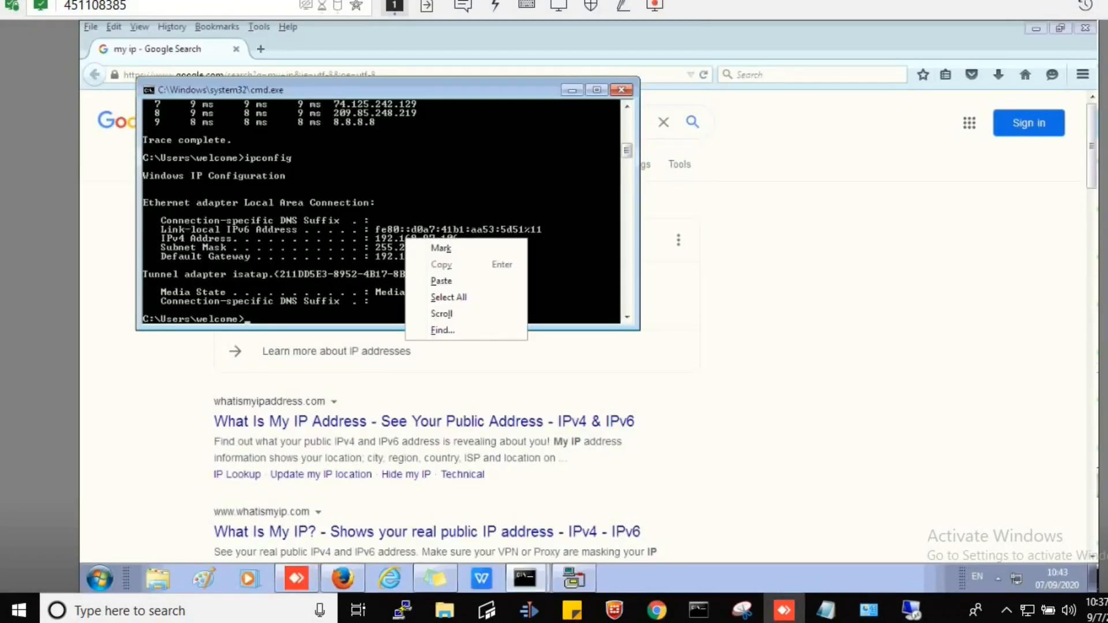
{"action": "key", "text": "alt+Tab"}
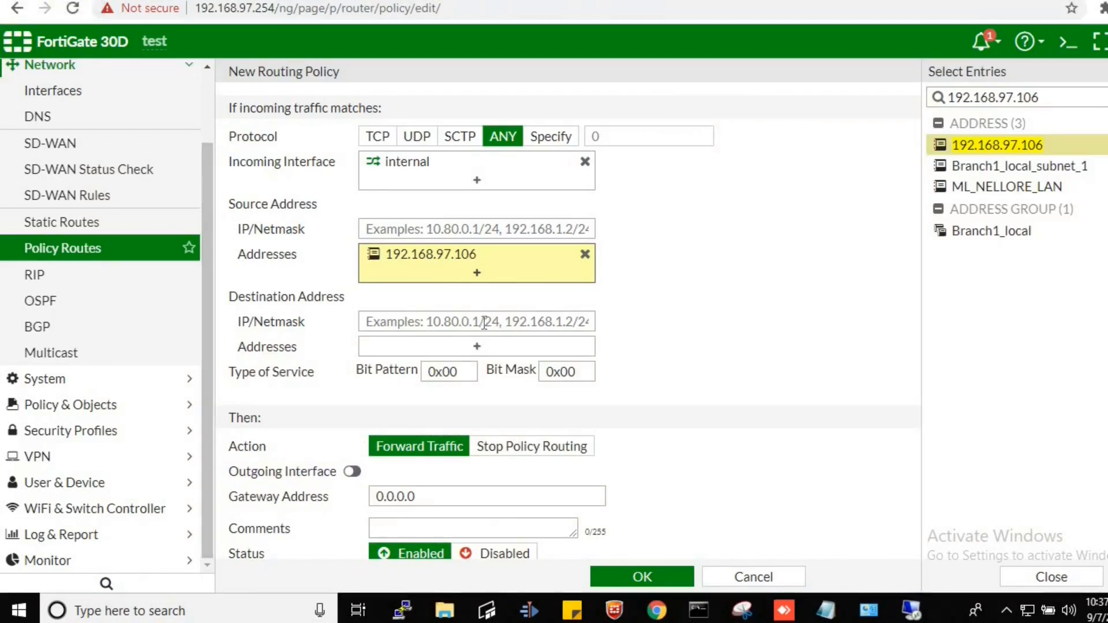
Step: Set the routing policy's destination address to the all address object
{"action": "left_click", "coordinate": [481, 348]}
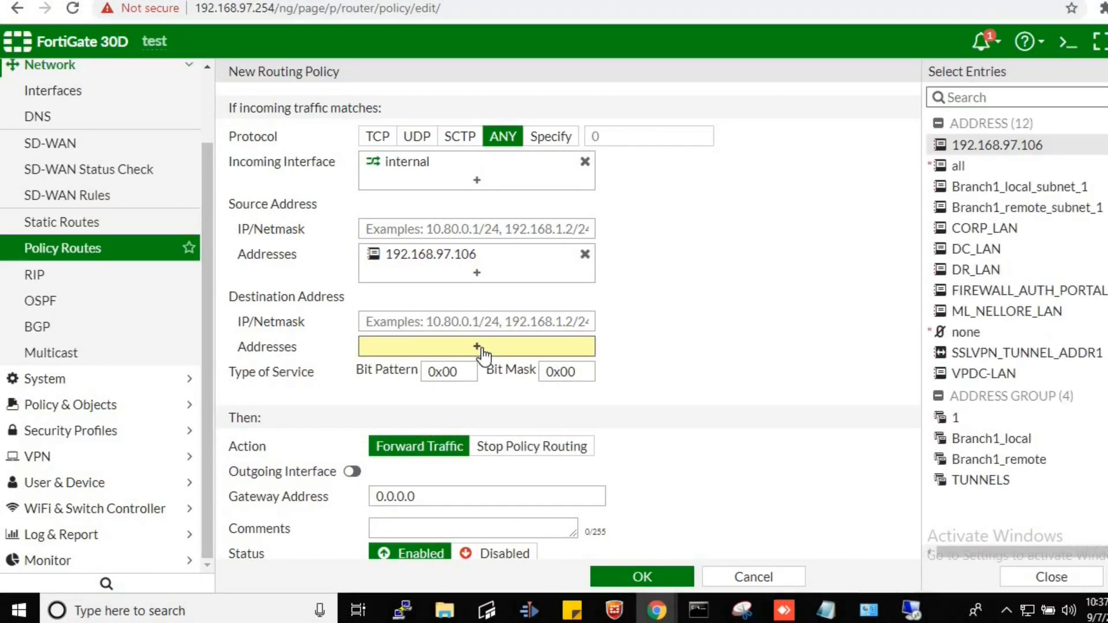
{"action": "type", "text": "all"}
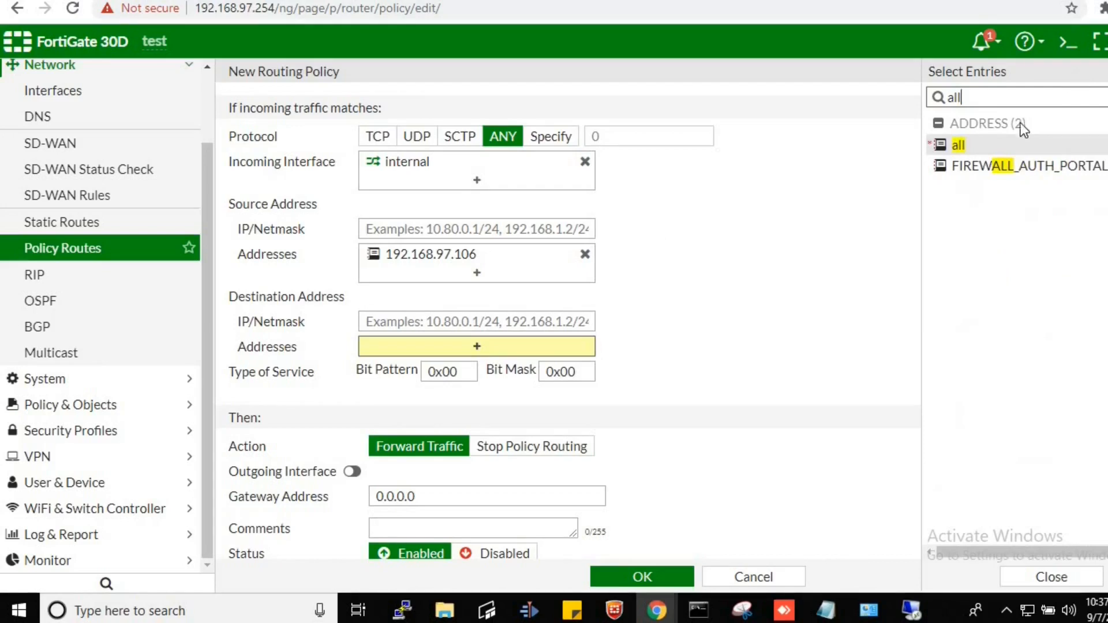
{"action": "left_click", "coordinate": [1004, 152]}
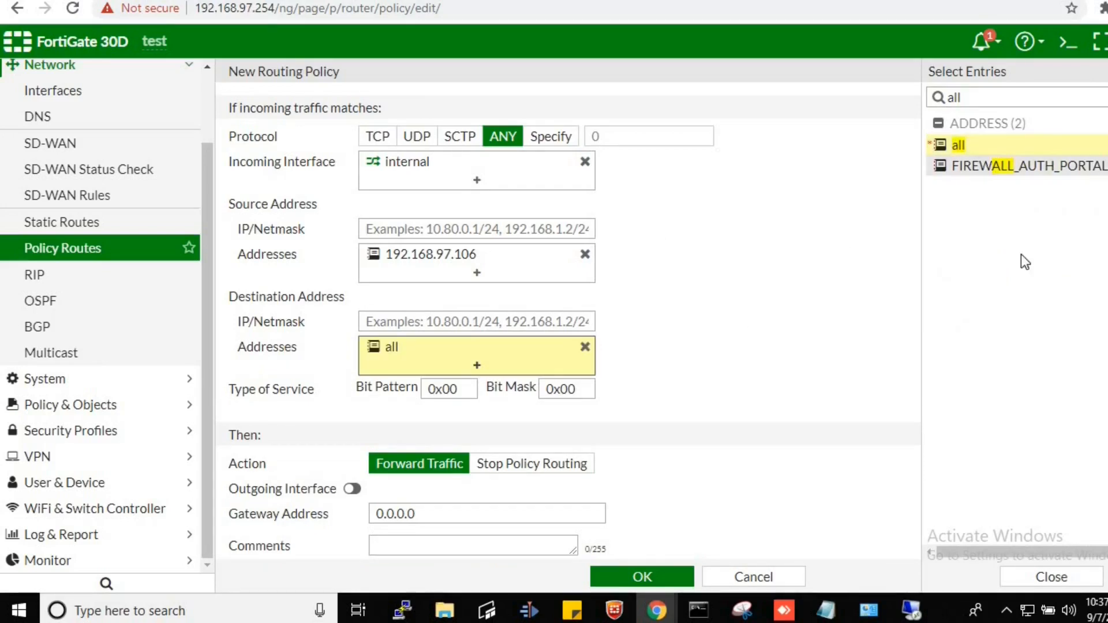
{"action": "left_click", "coordinate": [696, 325]}
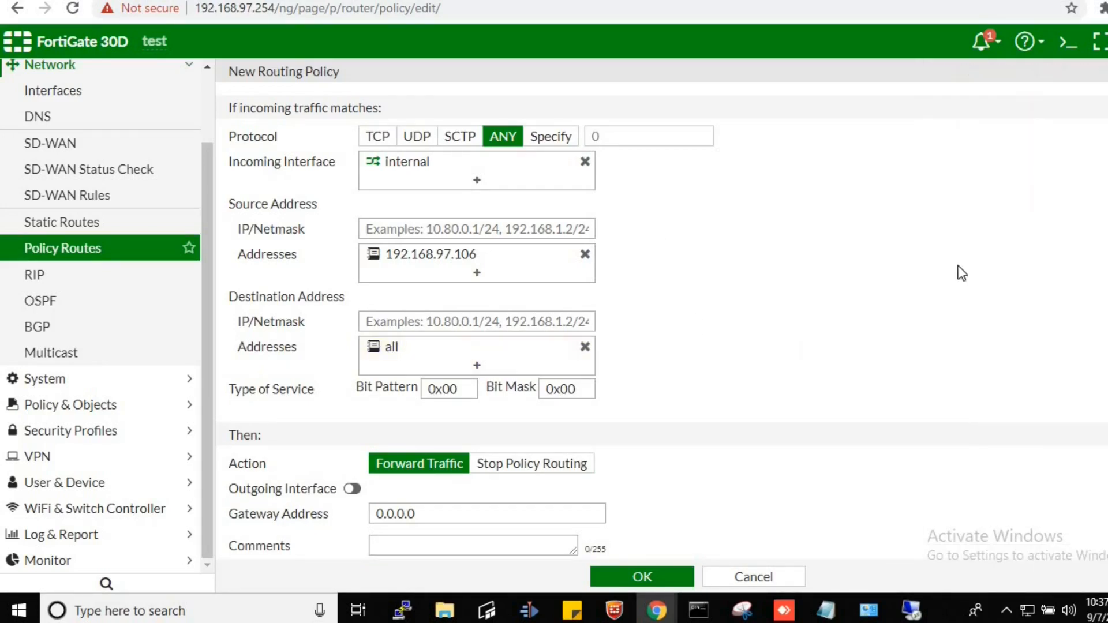
Step: Copy the gateway of the priority 5 default static route into the policy's gateway address and save the policy route
{"action": "scroll", "coordinate": [661, 323], "scroll_direction": "down", "scroll_amount": 1}
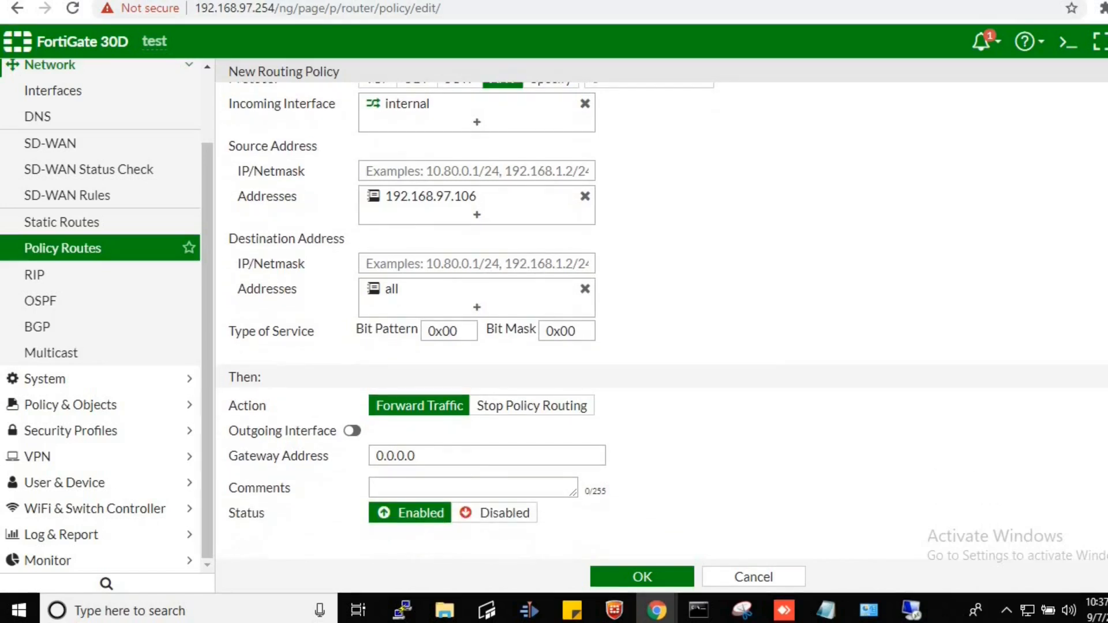
{"action": "left_click", "coordinate": [490, 456]}
{"action": "double_click", "coordinate": [490, 456]}
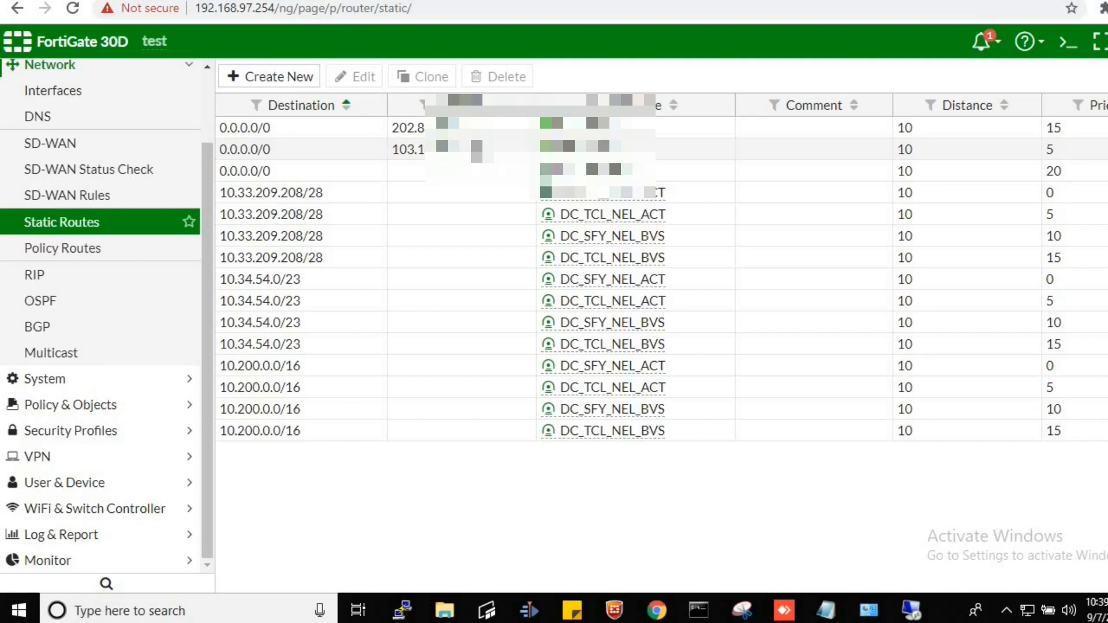
{"action": "left_click_drag", "start_coordinate": [471, 149], "coordinate": [397, 161]}
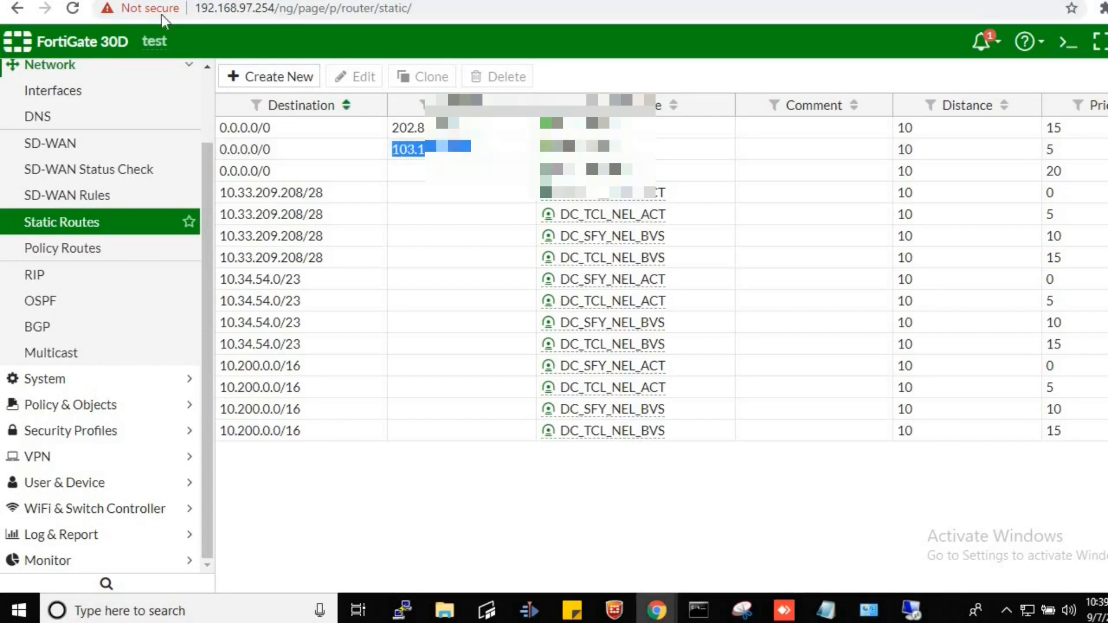
{"action": "key", "text": "alt+Tab"}
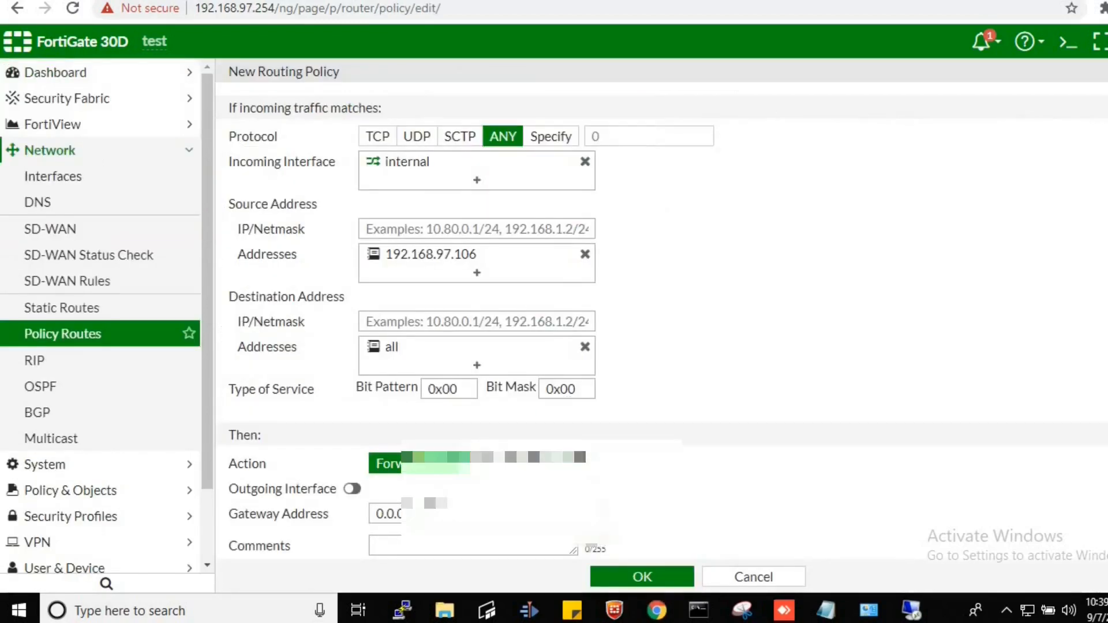
{"action": "key", "text": "ctrl+a"}
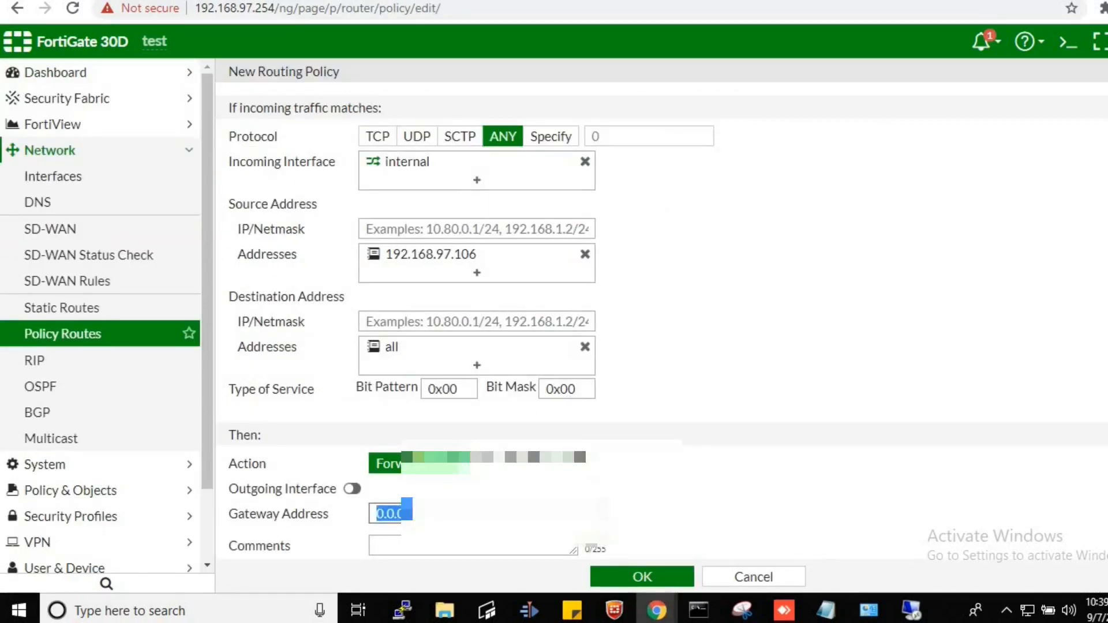
{"action": "key", "text": "ctrl+v"}
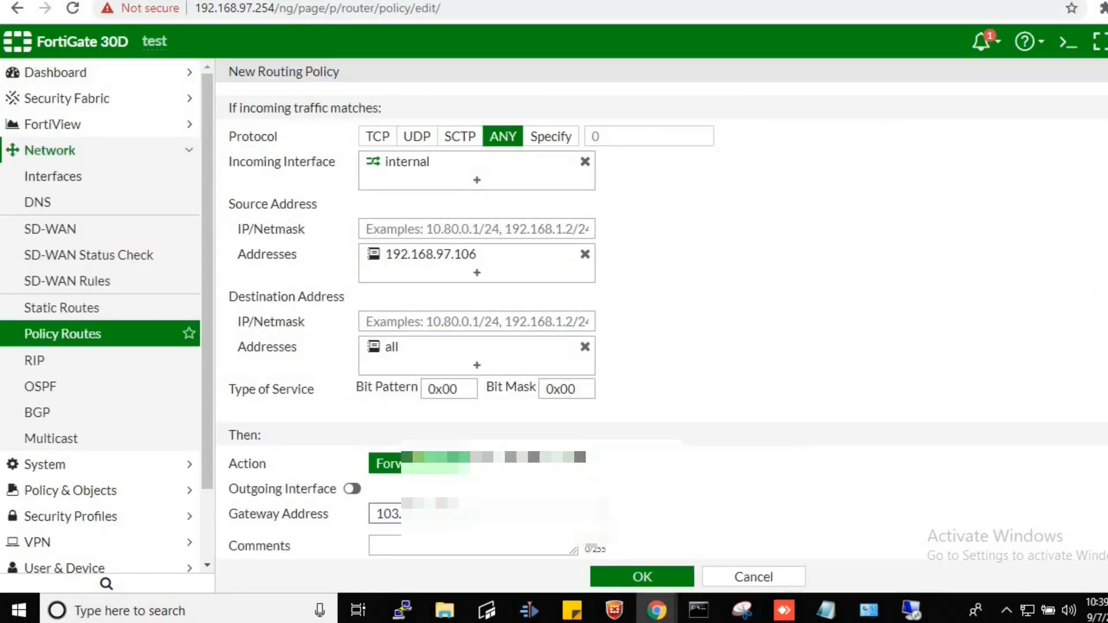
{"action": "scroll", "coordinate": [662, 322], "scroll_direction": "down", "scroll_amount": 1}
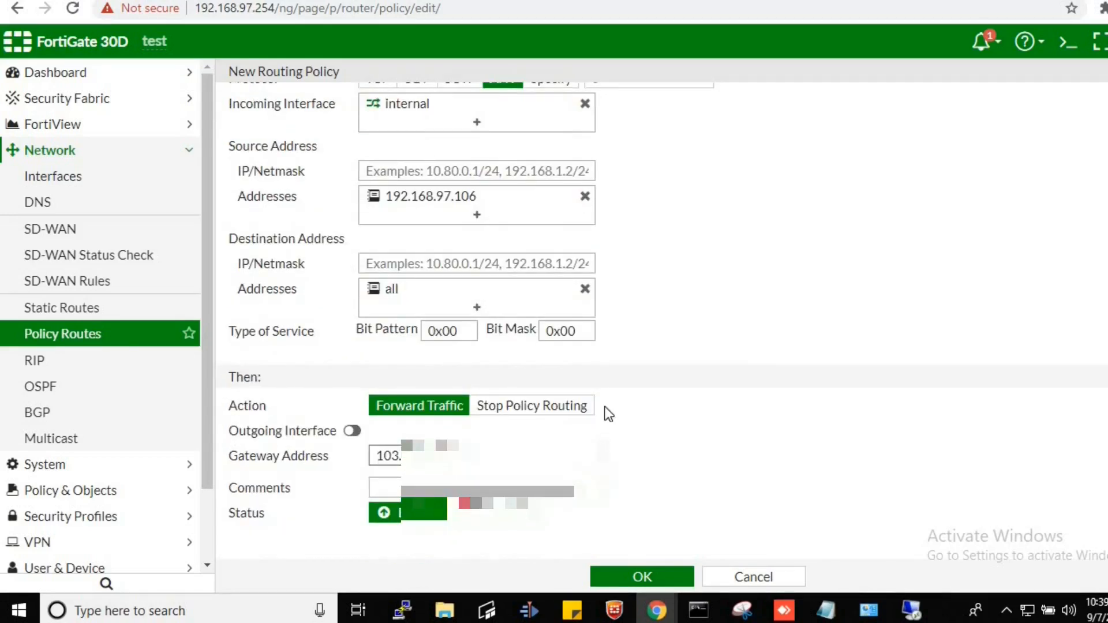
{"action": "left_click", "coordinate": [662, 573]}
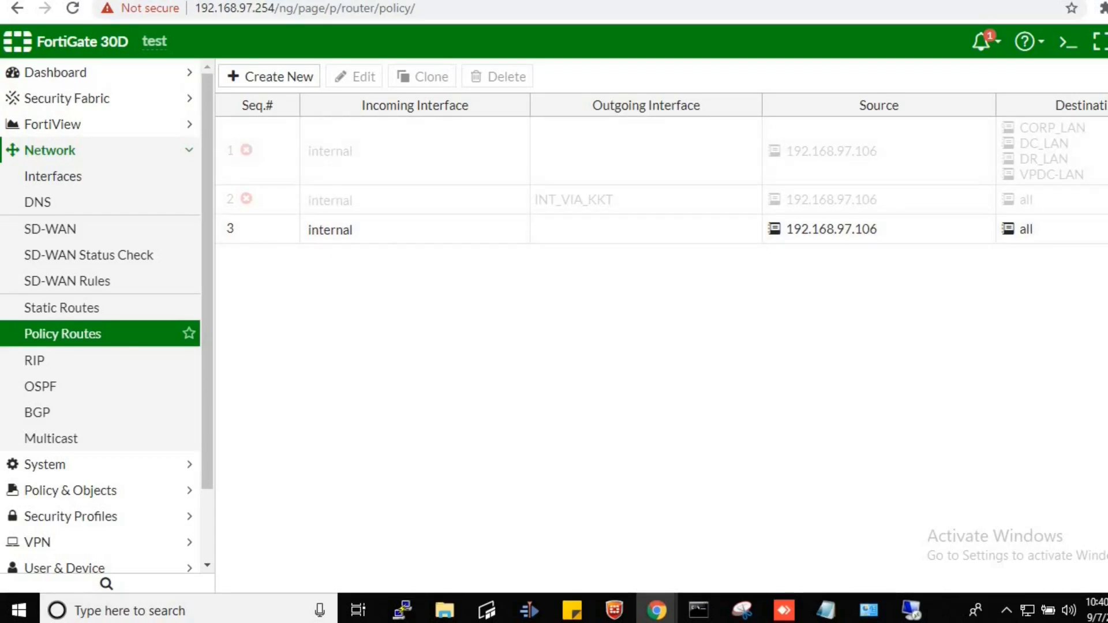
Step: Check the public IP address on the remote PC and return to the FortiGate policy routes
{"action": "left_click", "coordinate": [783, 611]}
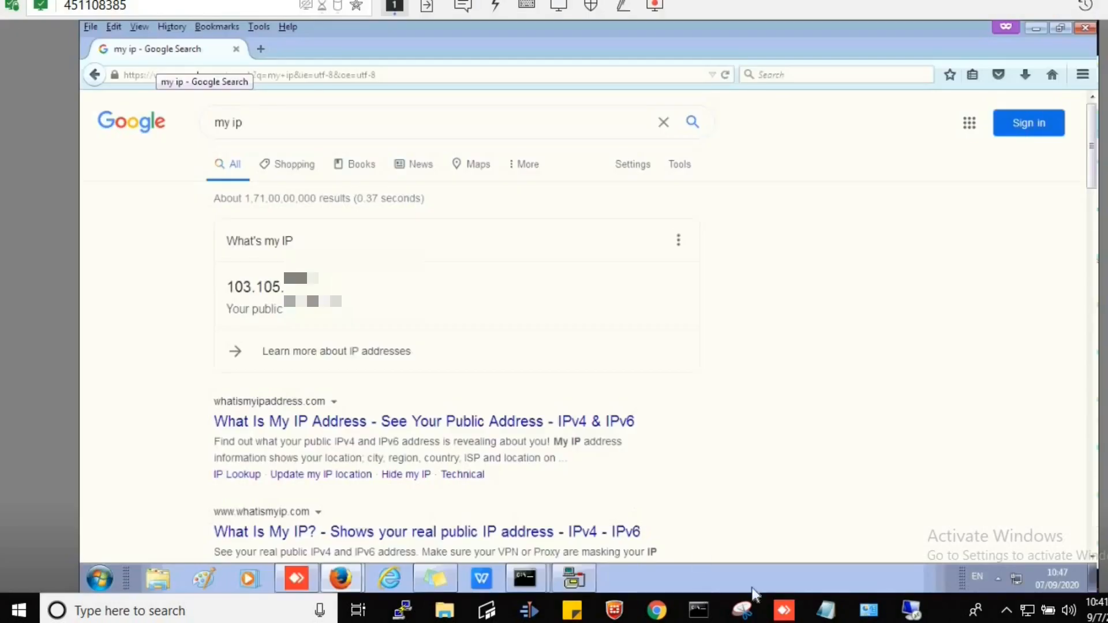
{"action": "left_click", "coordinate": [783, 611]}
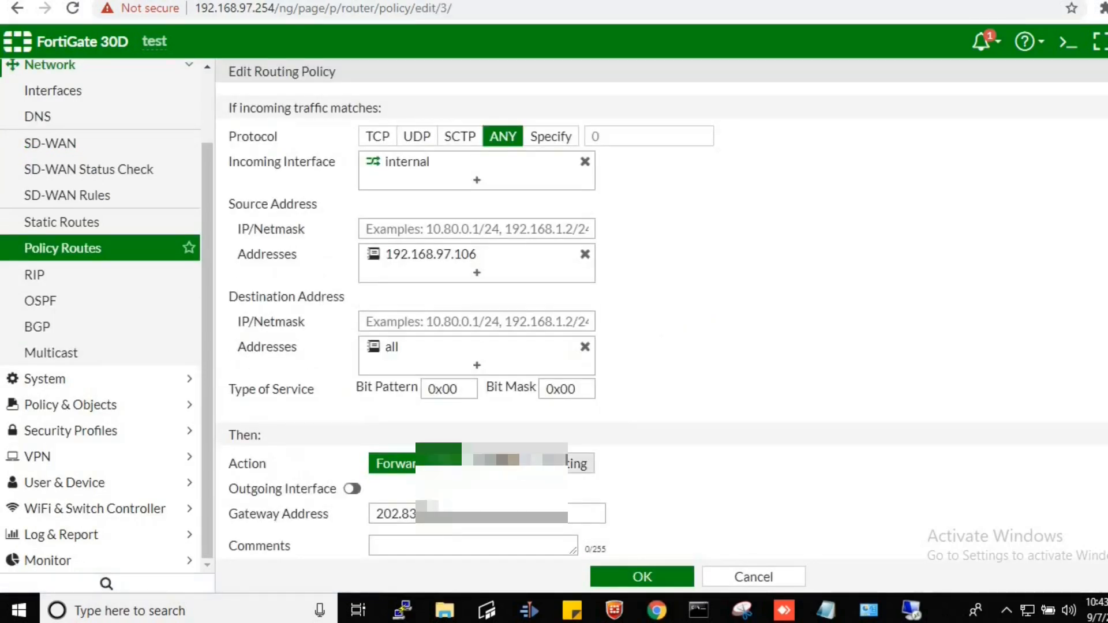
Step: Review the gateway address of the active policy route from 192.168.97.106 to all and save the routing policy again
{"action": "left_click", "coordinate": [490, 513]}
{"action": "double_click", "coordinate": [490, 513]}
{"action": "left_click", "coordinate": [490, 513]}
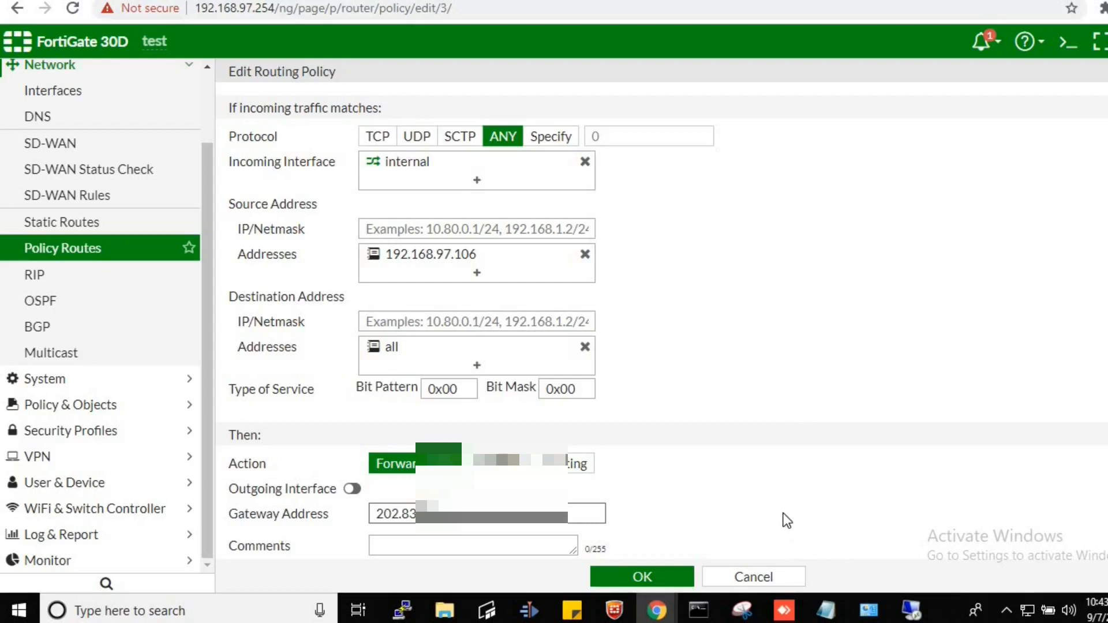
{"action": "left_click", "coordinate": [638, 575]}
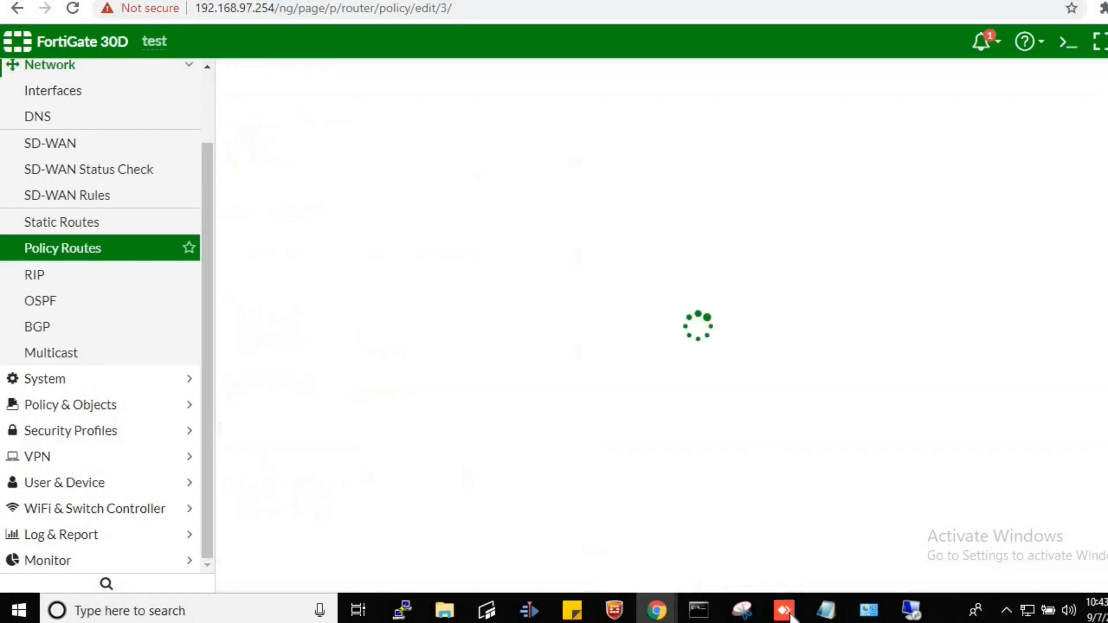
Step: Switch to the remote PC and search for "my ip" in a new private Firefox window
{"action": "left_click", "coordinate": [789, 615]}
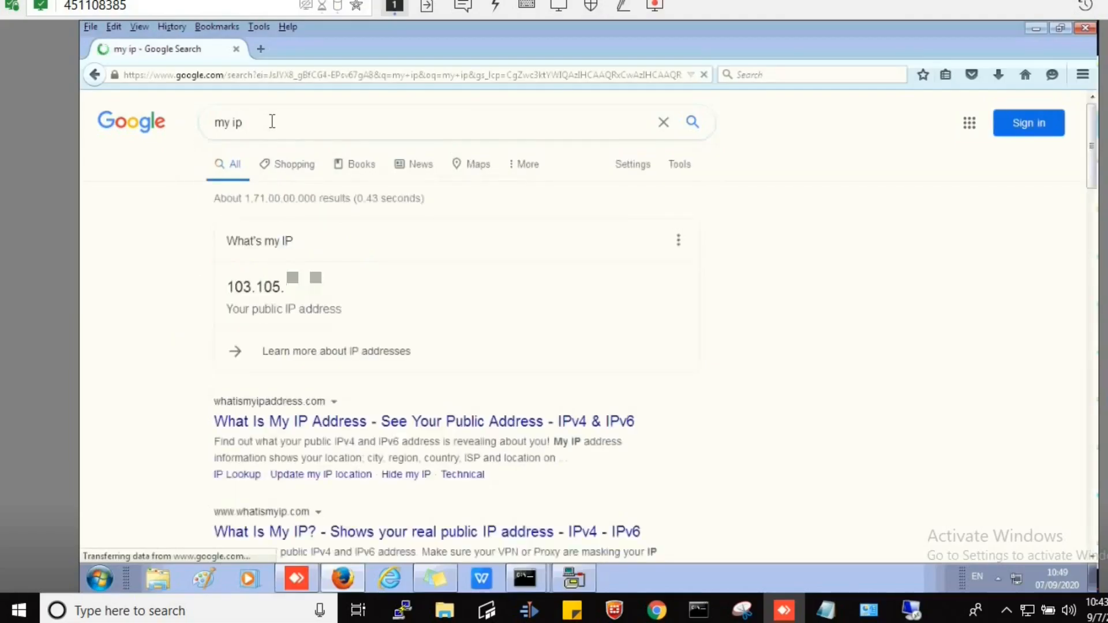
{"action": "left_click", "coordinate": [1083, 75]}
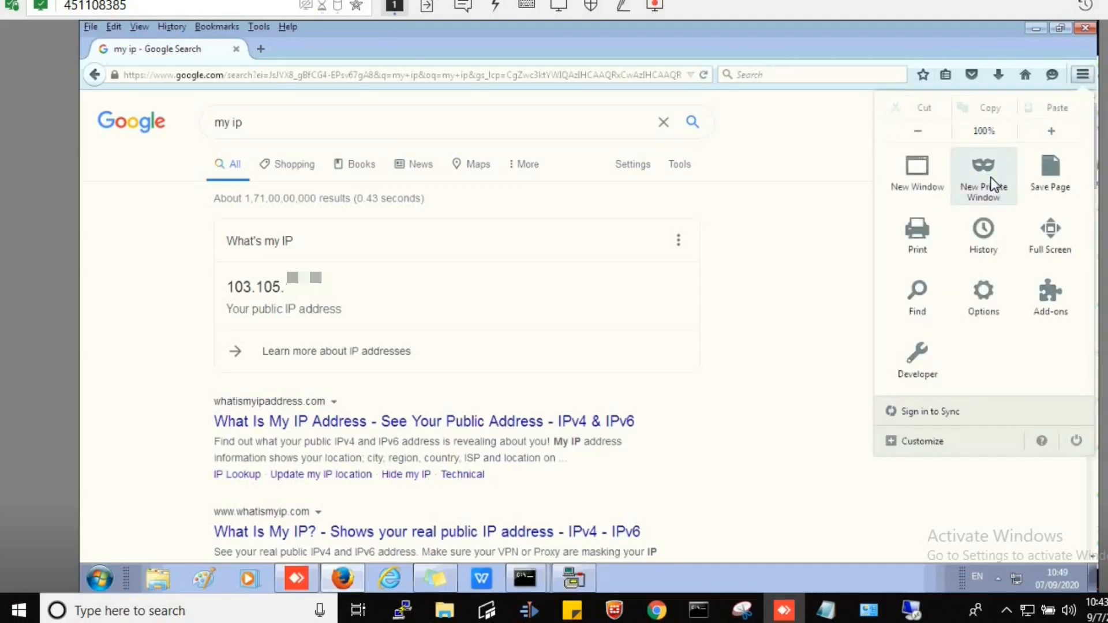
{"action": "left_click", "coordinate": [992, 183]}
{"action": "type", "text": "my ip"}
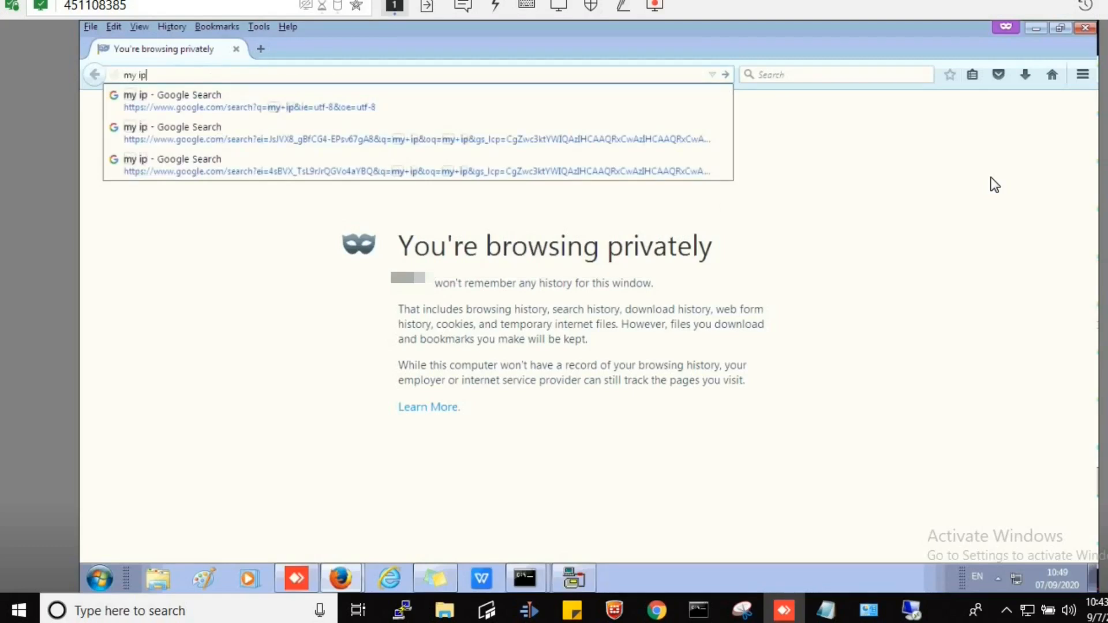
{"action": "key", "text": "Return"}
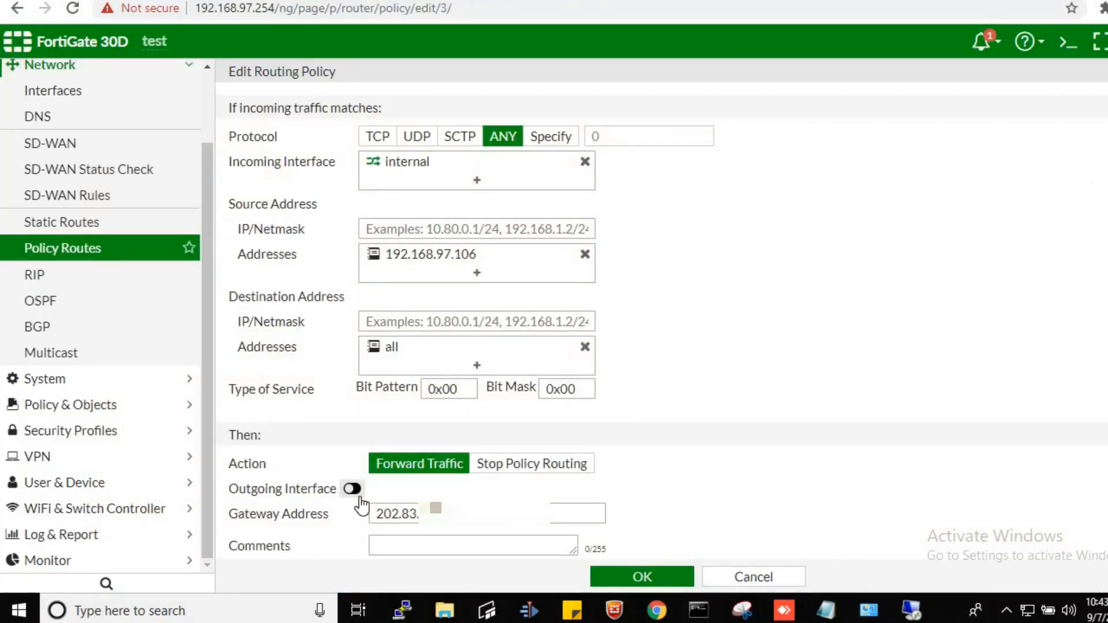
Step: Enable the outgoing interface in the routing policy, set it to ACT (wan), and save the policy
{"action": "left_click", "coordinate": [353, 490]}
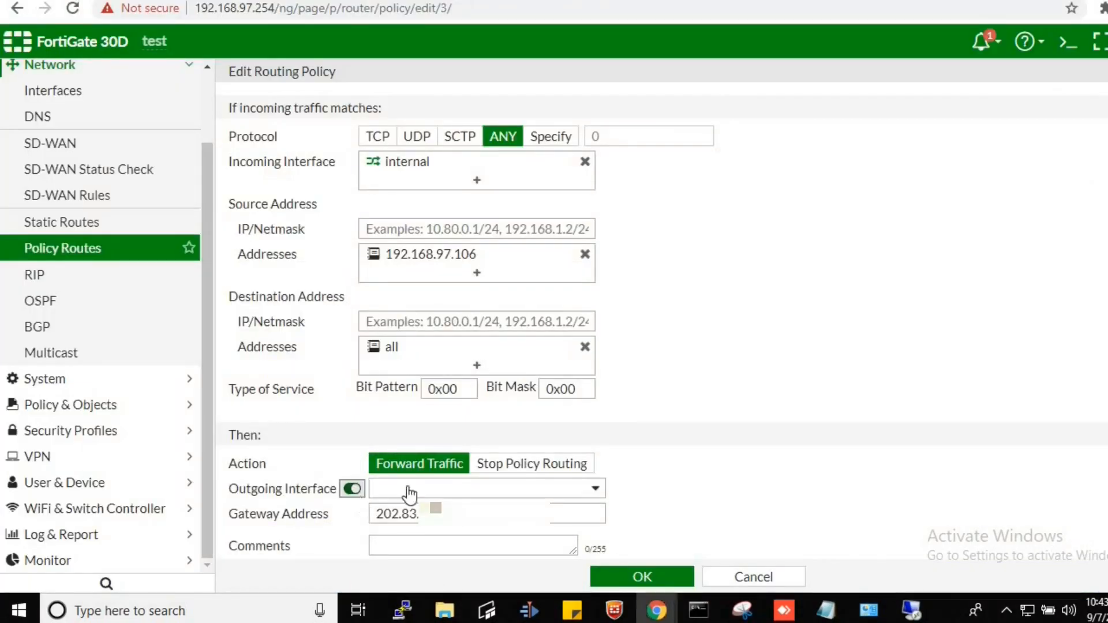
{"action": "left_click", "coordinate": [422, 487]}
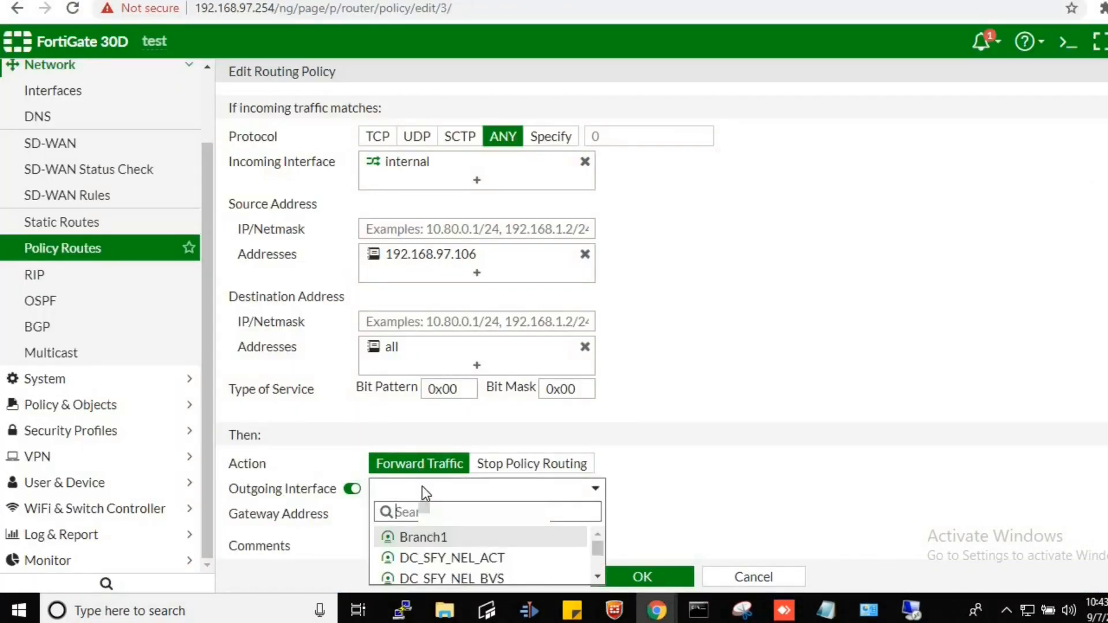
{"action": "key", "text": "Down"}
{"action": "key", "text": "Down"}
{"action": "key", "text": "Down"}
{"action": "key", "text": "Down"}
{"action": "key", "text": "Down"}
{"action": "key", "text": "Down"}
{"action": "key", "text": "Down"}
{"action": "key", "text": "Down"}
{"action": "key", "text": "Down"}
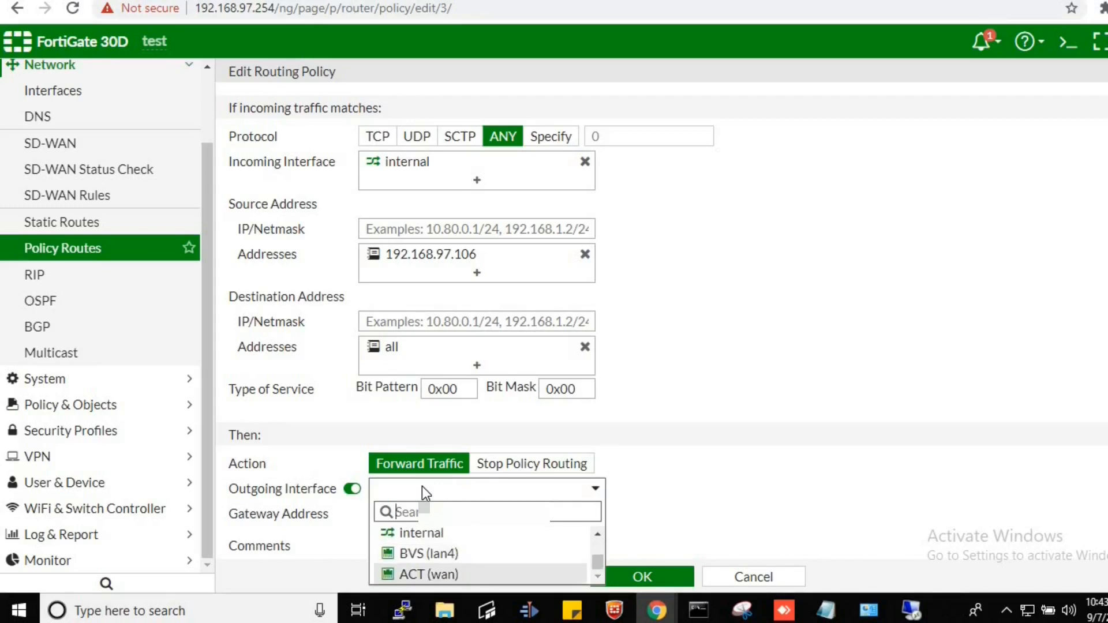
{"action": "key", "text": "Return"}
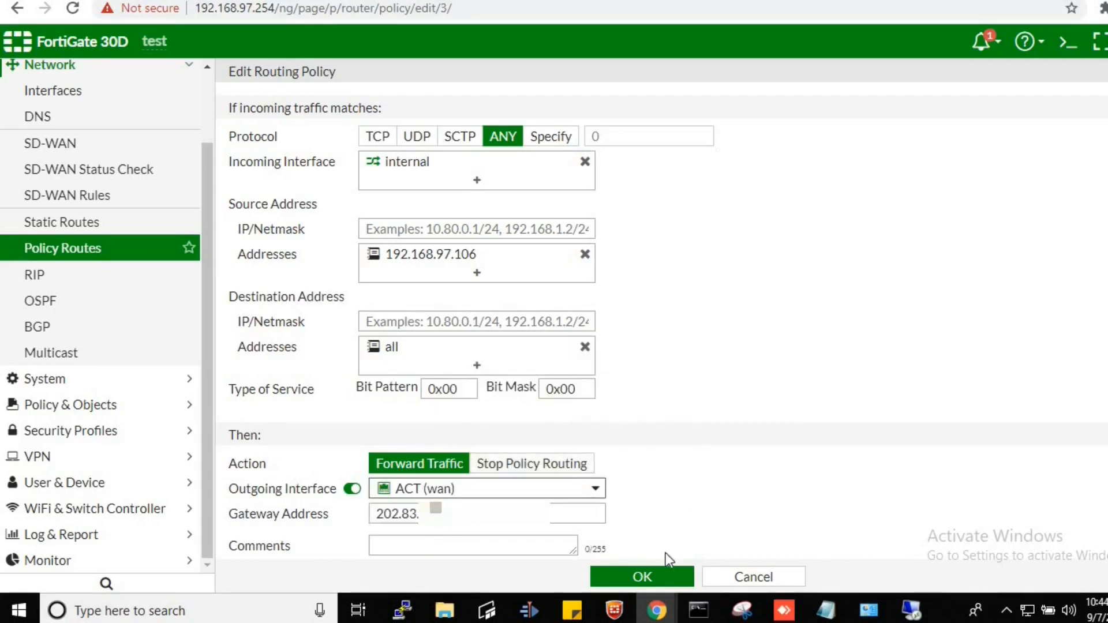
{"action": "left_click", "coordinate": [662, 577]}
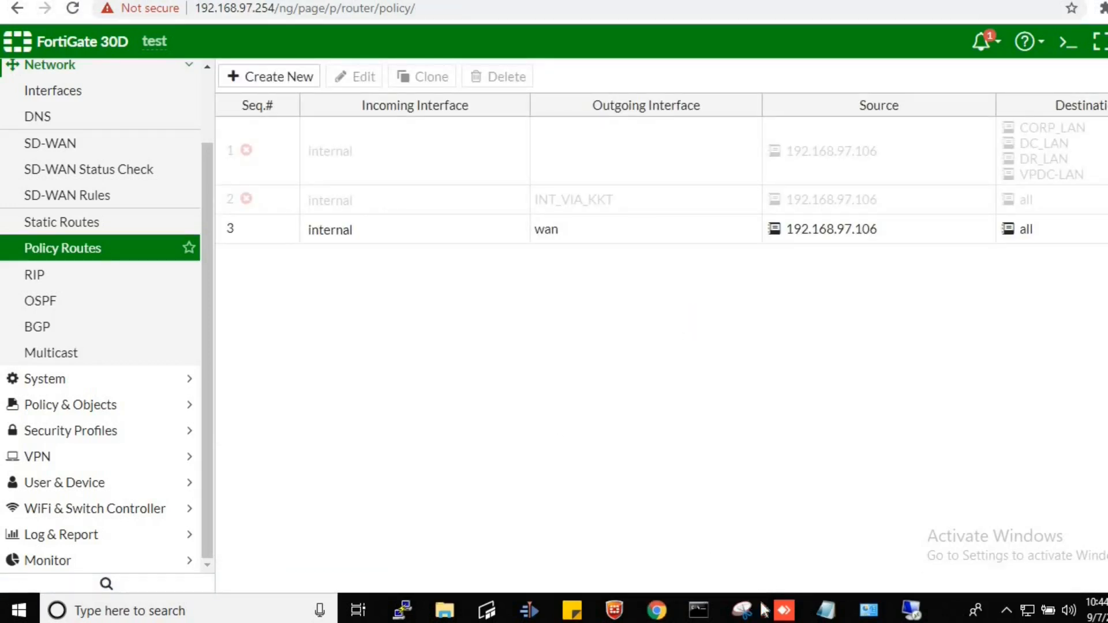
Step: Switch back to the remote PC and repeat the "my ip" search in another new private window
{"action": "left_click", "coordinate": [784, 610]}
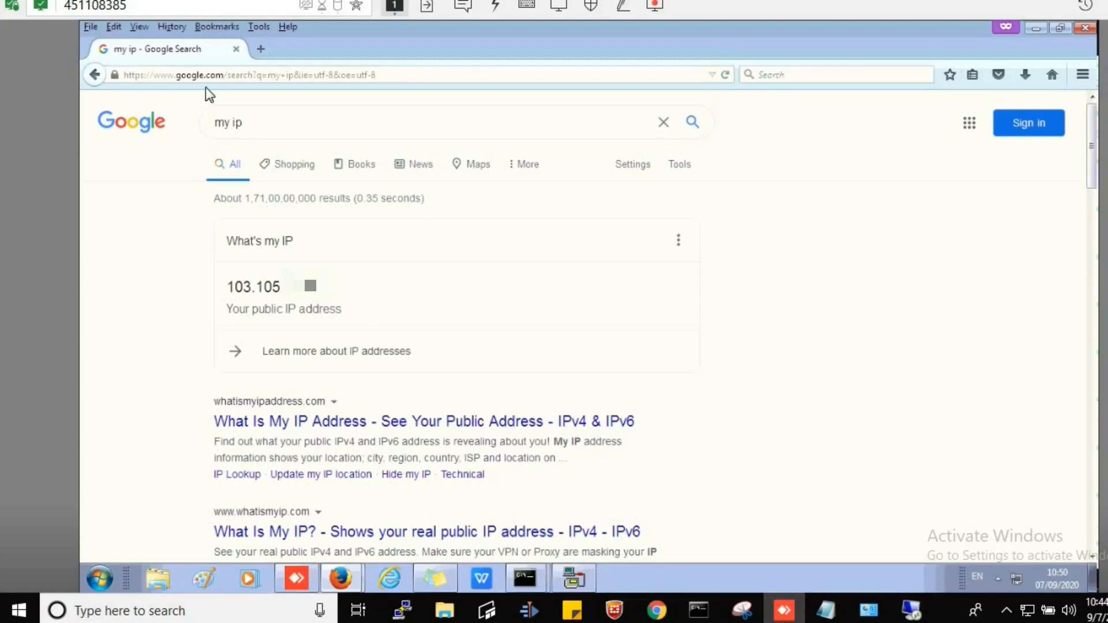
{"action": "left_click", "coordinate": [271, 128]}
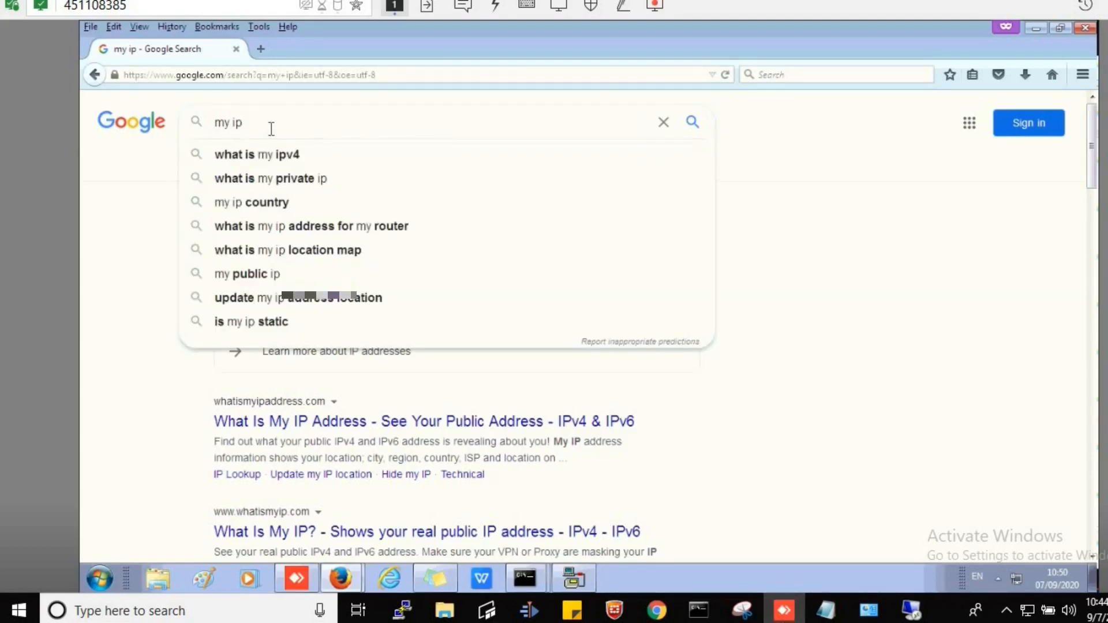
{"action": "key", "text": "Escape"}
{"action": "left_click", "coordinate": [1088, 75]}
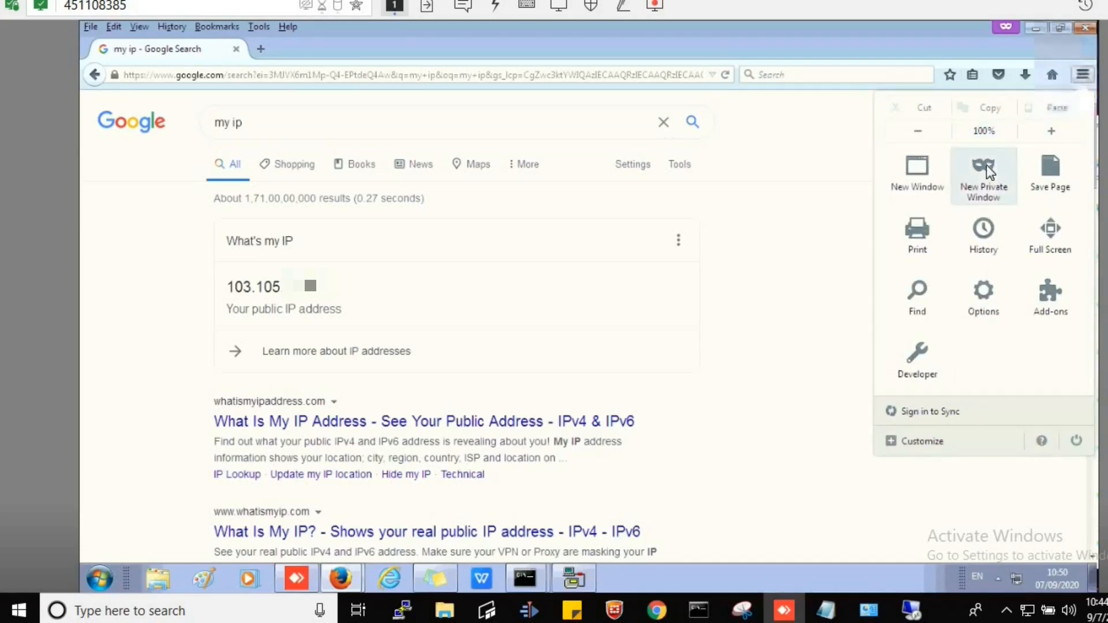
{"action": "left_click", "coordinate": [985, 173]}
{"action": "type", "text": "my ip"}
{"action": "key", "text": "Return"}
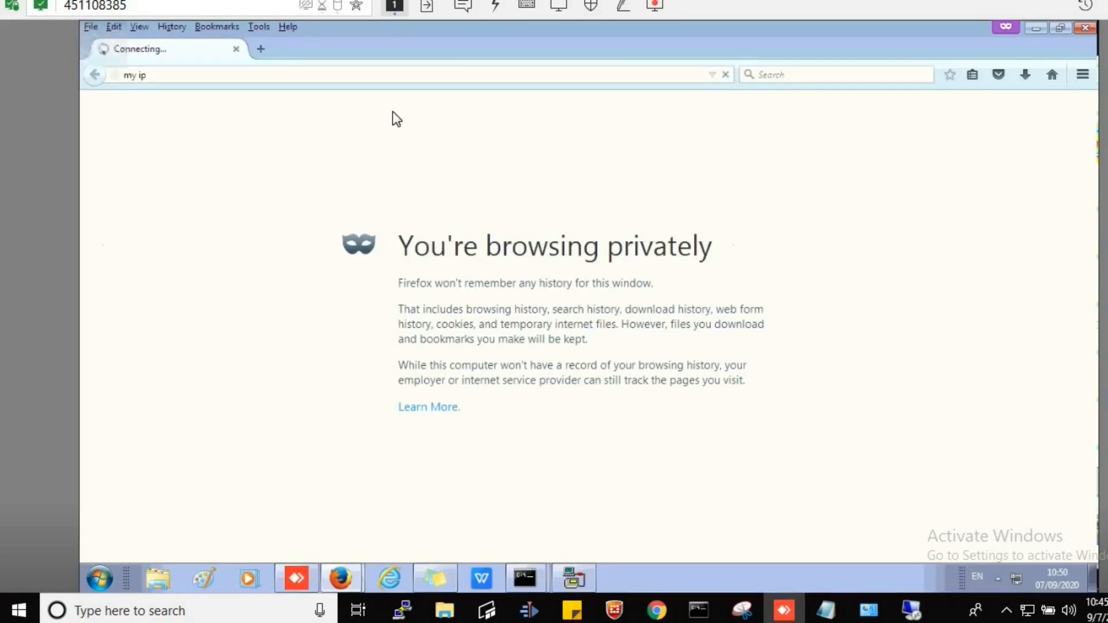
Step: Check the public IP address in the remote PC's search results and return to the FortiGate policy routes
{"action": "left_click", "coordinate": [262, 51]}
{"action": "left_click", "coordinate": [185, 51]}
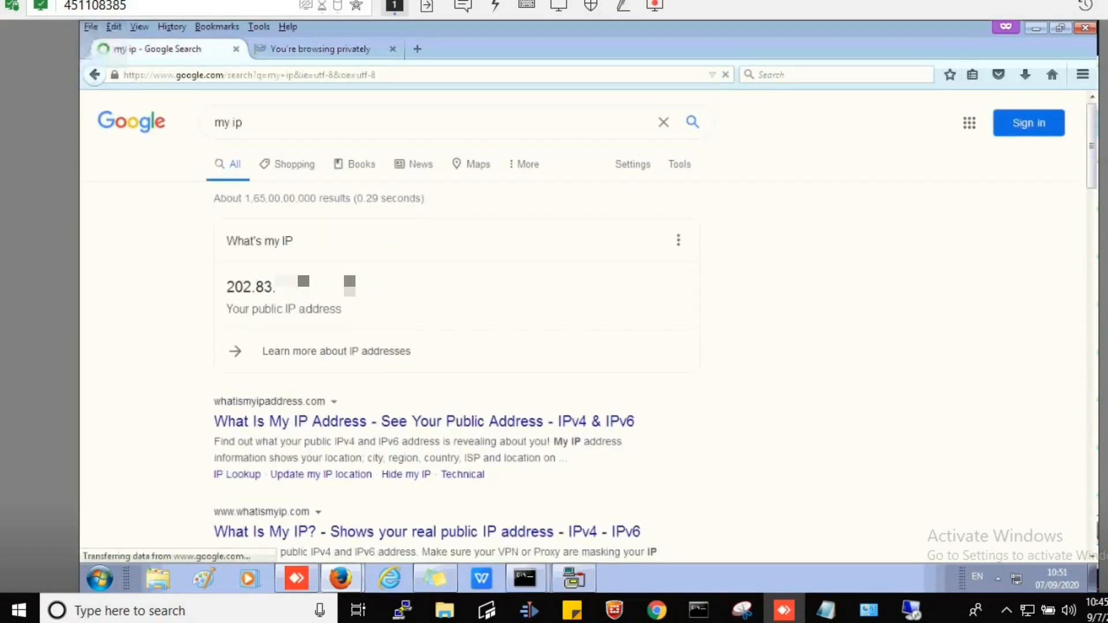
{"action": "double_click", "coordinate": [259, 287]}
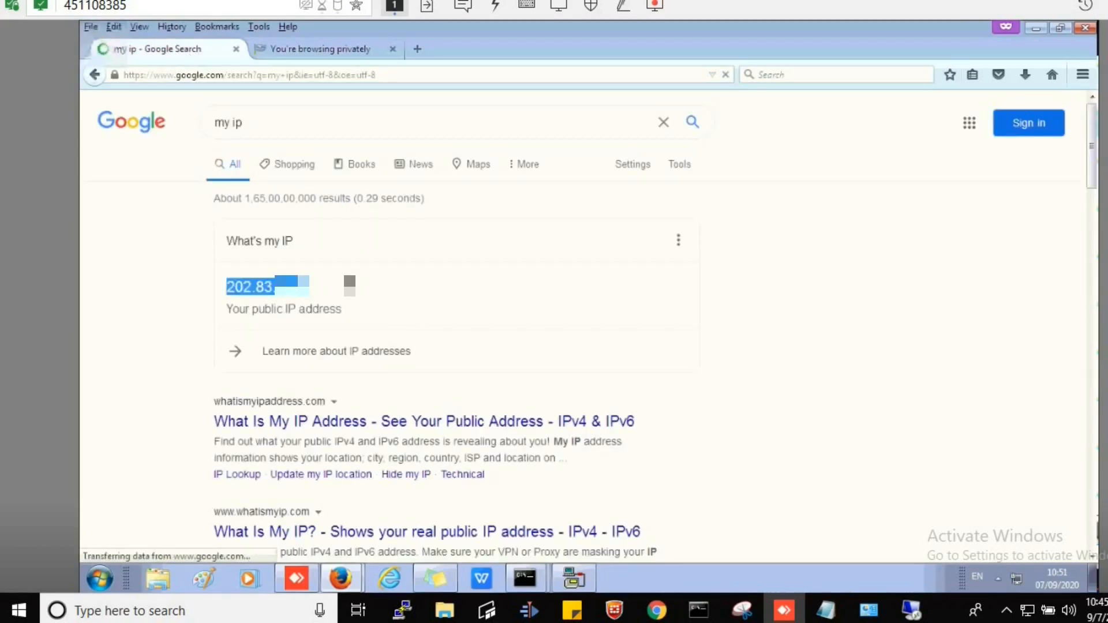
{"action": "left_click", "coordinate": [798, 617]}
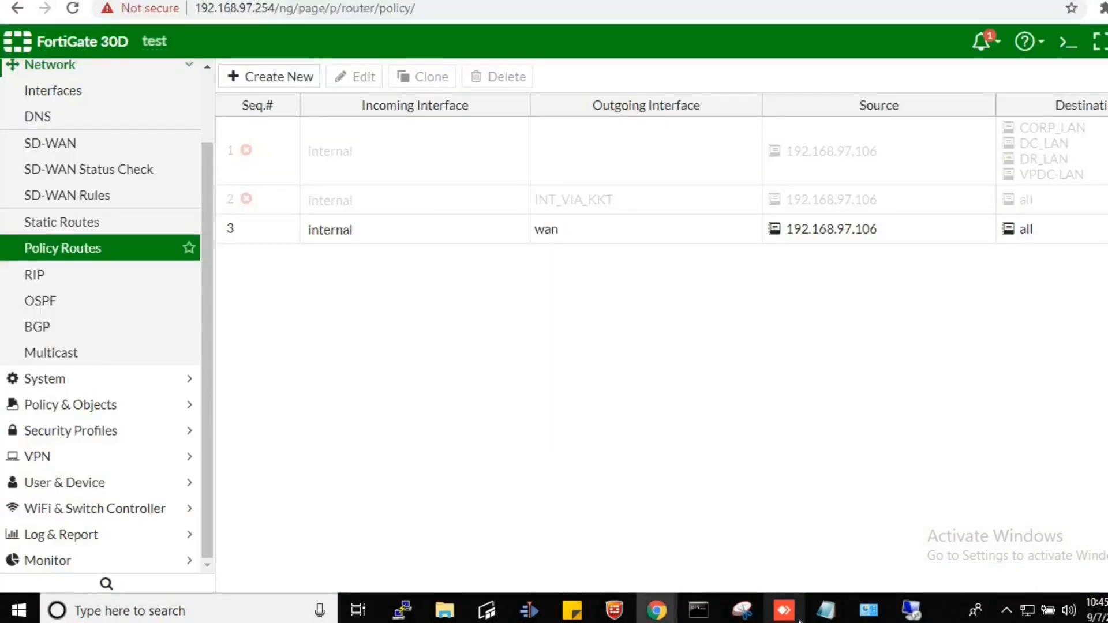
Step: Examine the first default route's gateway in the FortiGate Routing Monitor and compare it with the remote PC's public IP address
{"action": "left_click", "coordinate": [103, 562]}
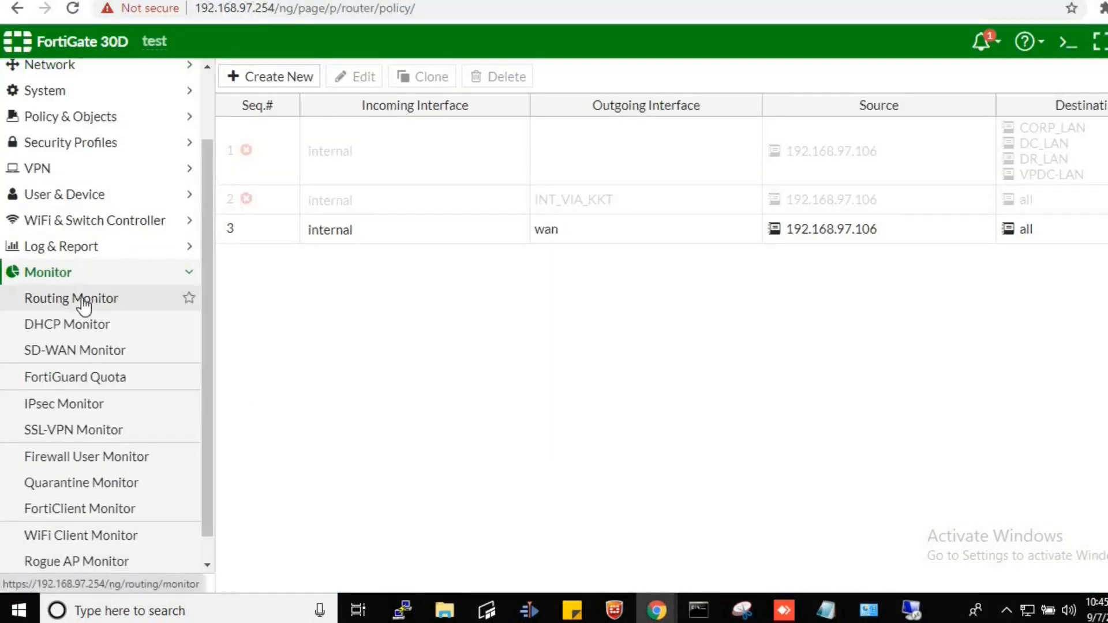
{"action": "left_click", "coordinate": [85, 305]}
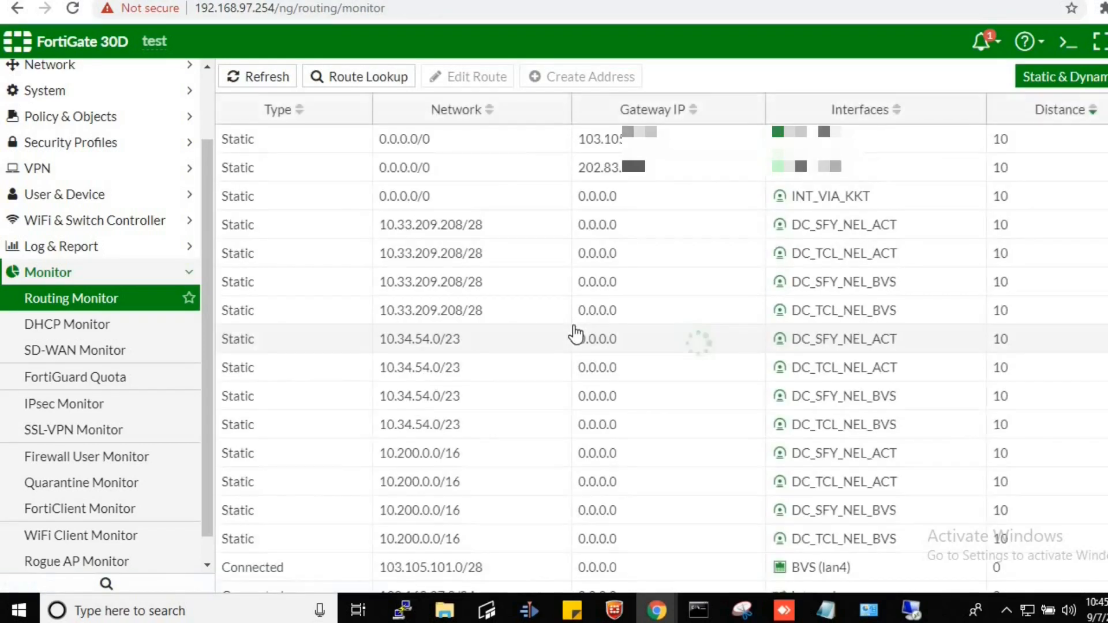
{"action": "left_click", "coordinate": [686, 146]}
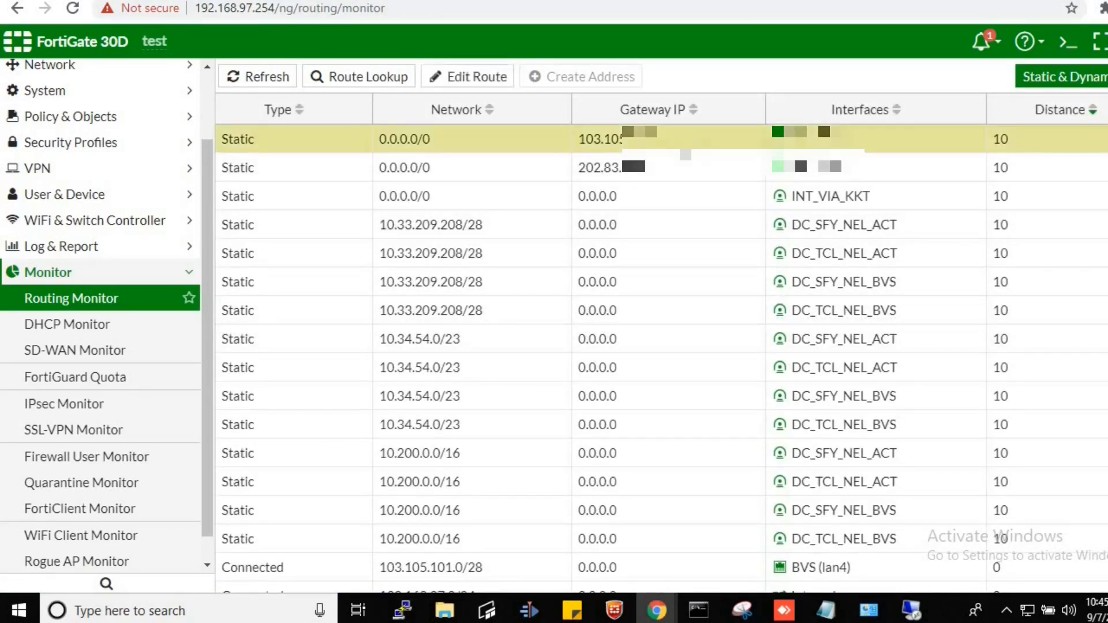
{"action": "left_click_drag", "start_coordinate": [616, 144], "coordinate": [587, 141]}
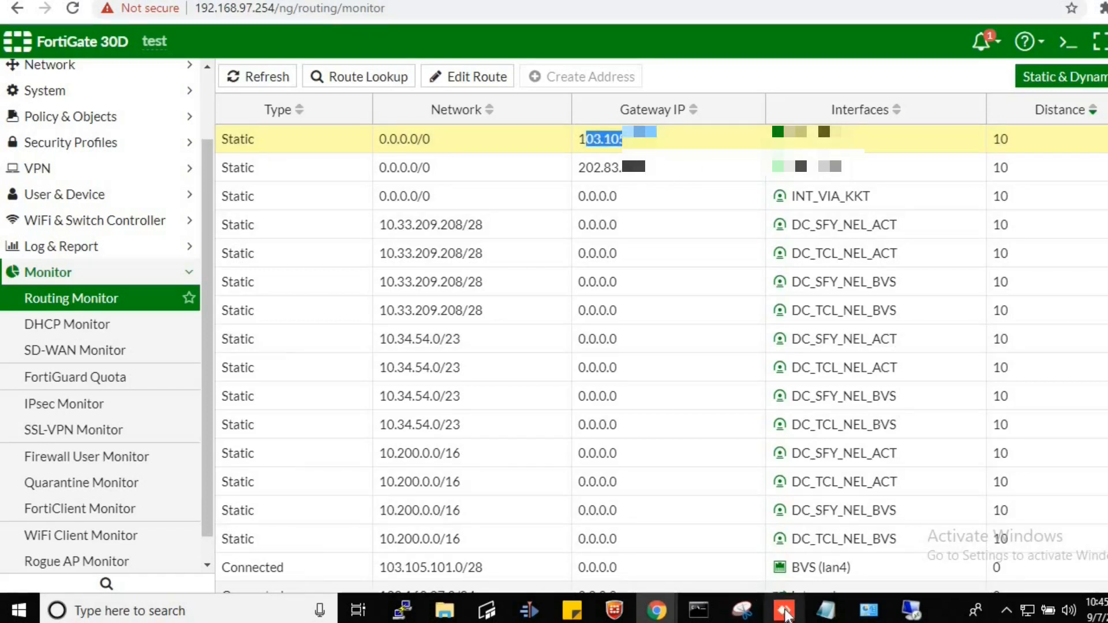
{"action": "left_click", "coordinate": [783, 610]}
{"action": "left_click", "coordinate": [320, 269]}
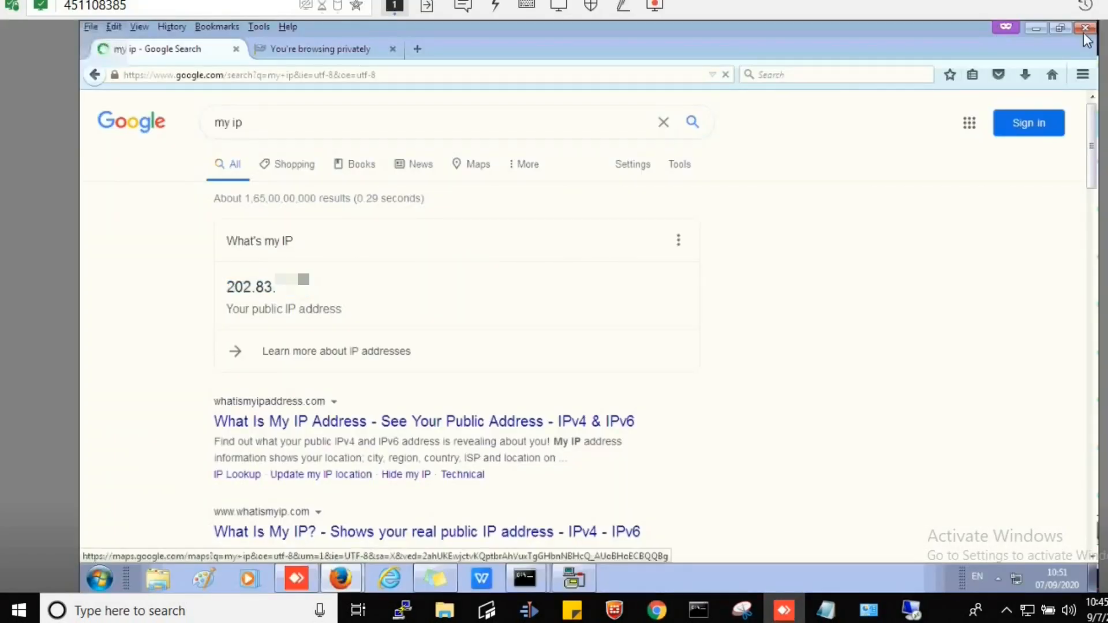